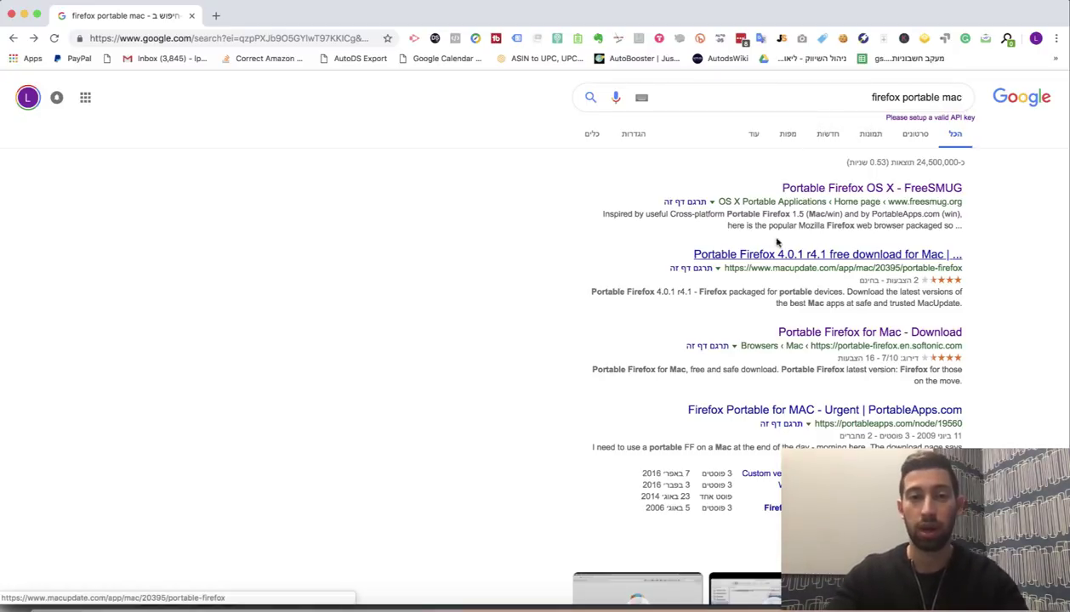
Download PortableFirefox_4.0.1_en-US-OSX_r4.1.dmg from the FreeSMUG Portable Firefox OS X page.
click(859, 188)
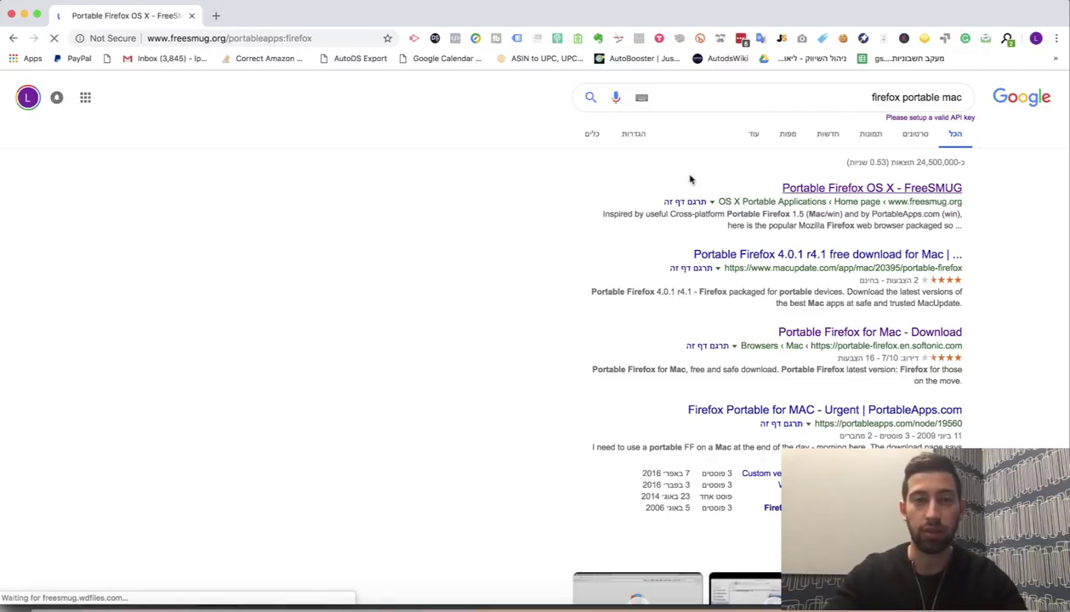
scroll(478, 279, down, 3)
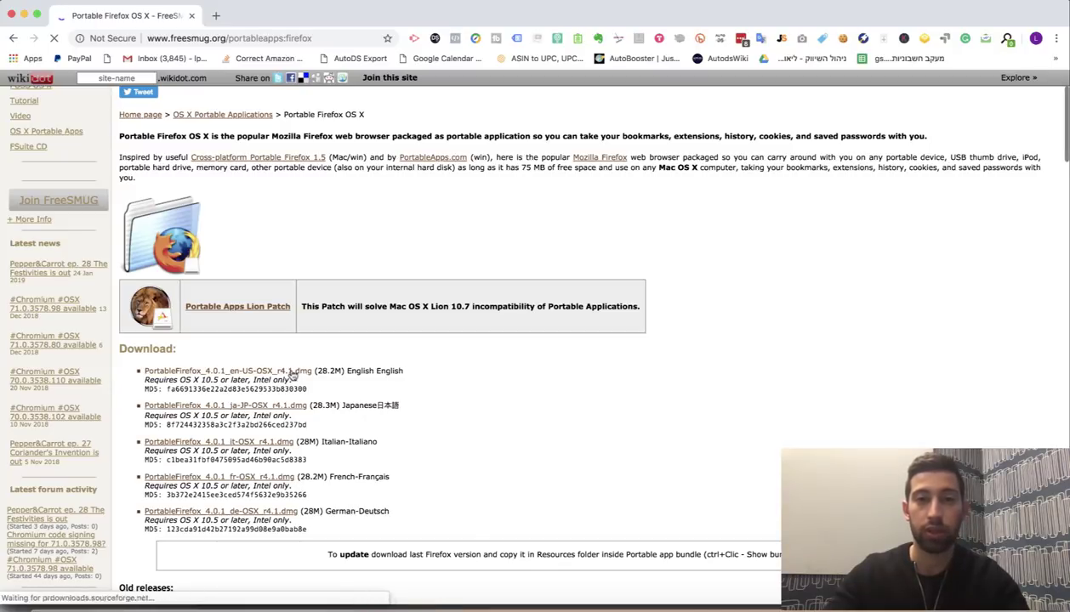
click(291, 372)
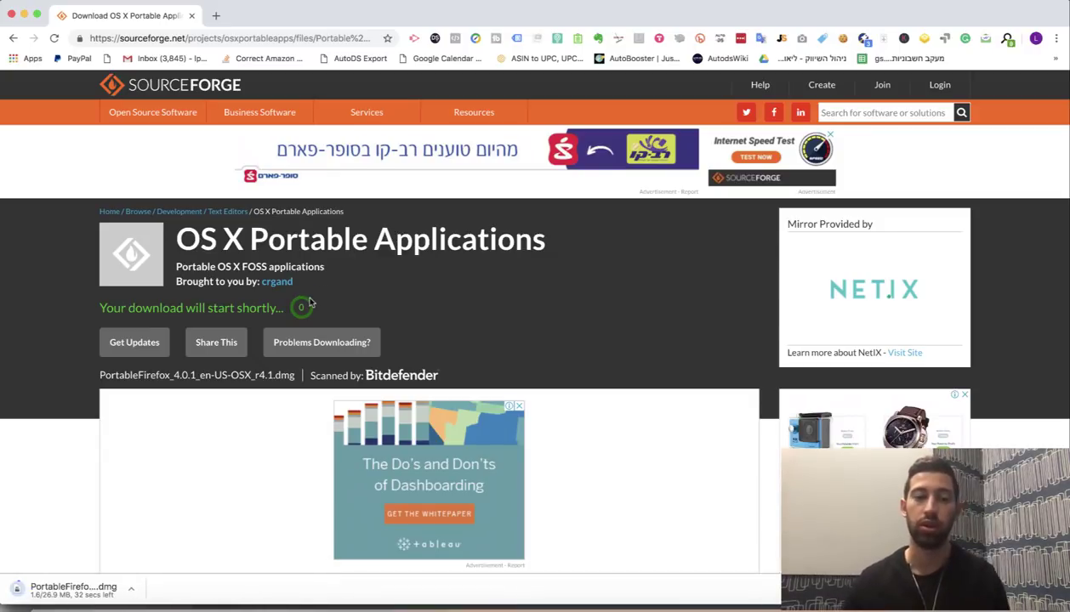
Show the download in its Finder folder and open the PortableFirefox 4.0.1 disk image.
click(130, 588)
click(170, 576)
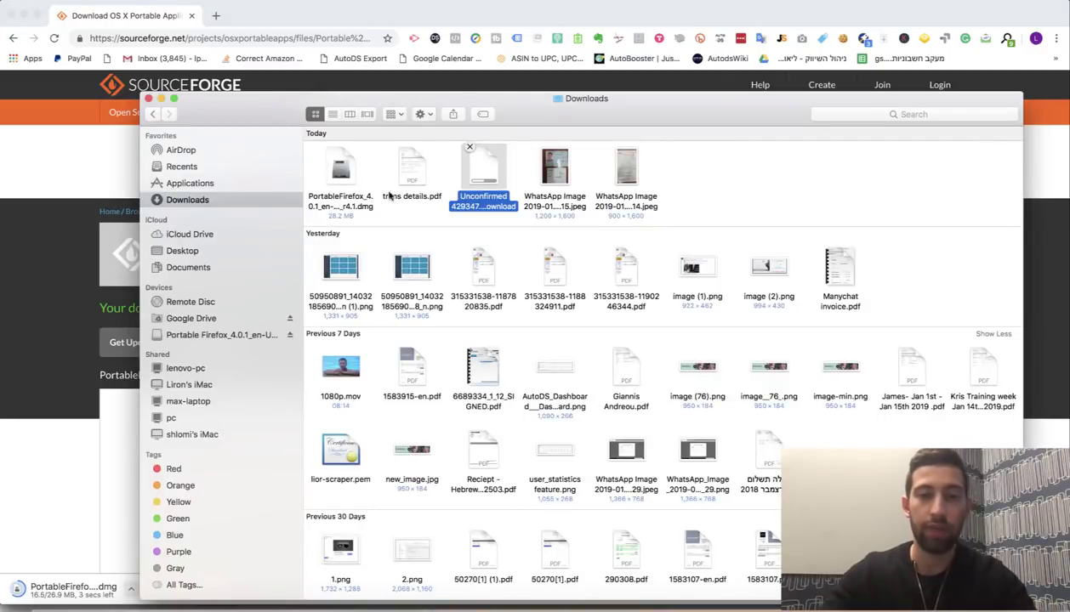
click(341, 173)
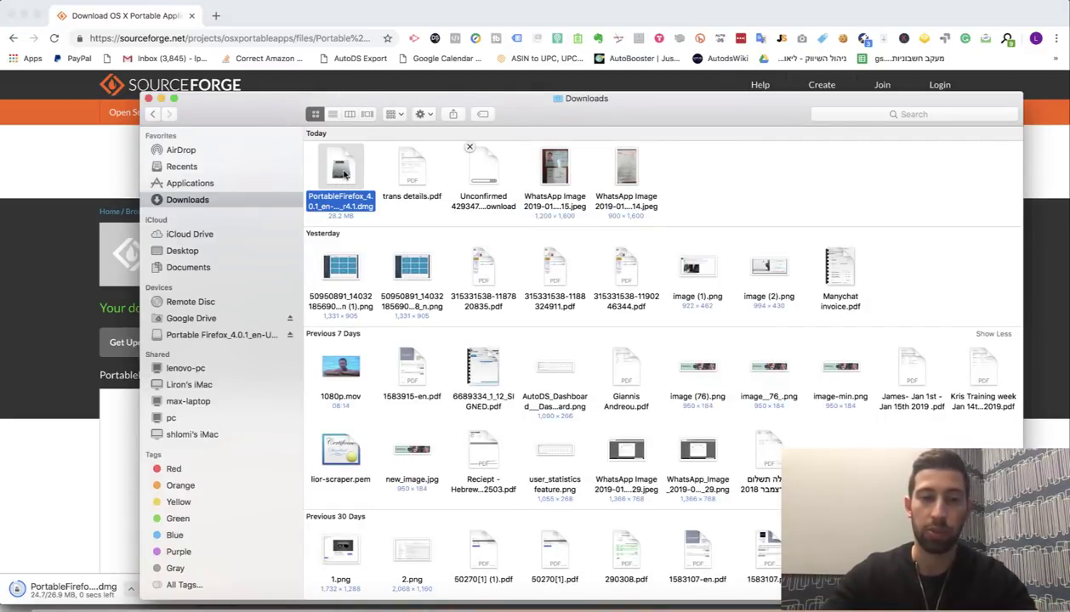
double_click(344, 173)
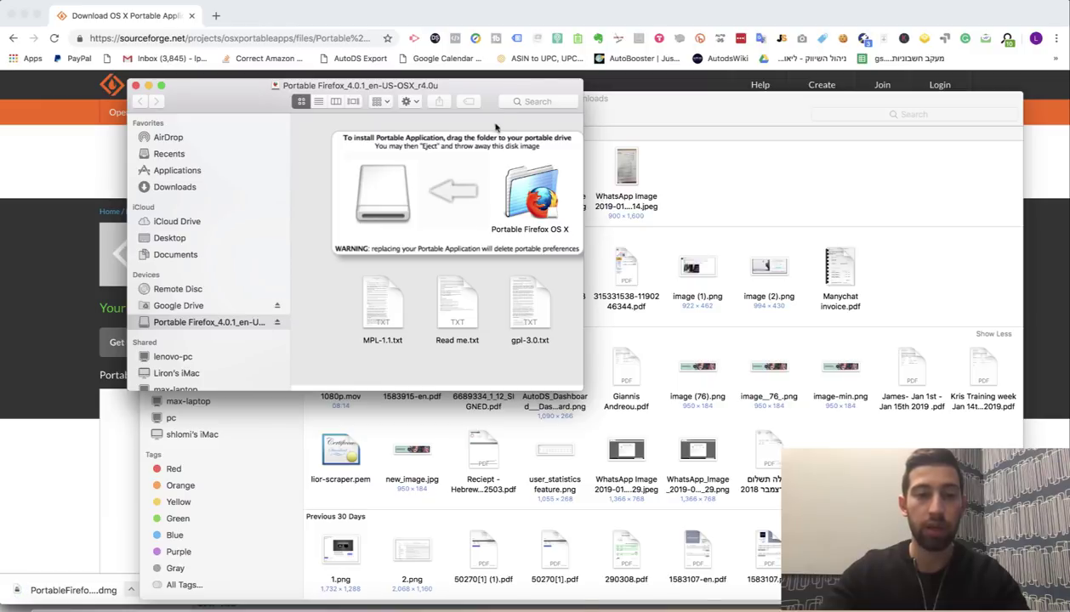
Copy the Portable Firefox OS X folder from the disk image into Applications and open the copied folder.
drag(526, 197, 207, 176)
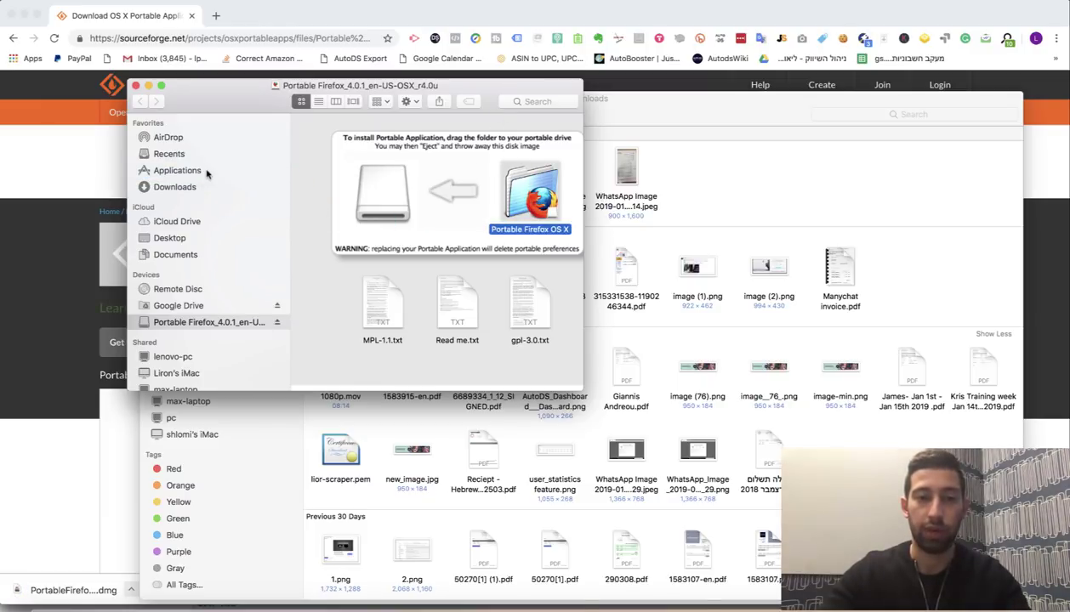
click(208, 171)
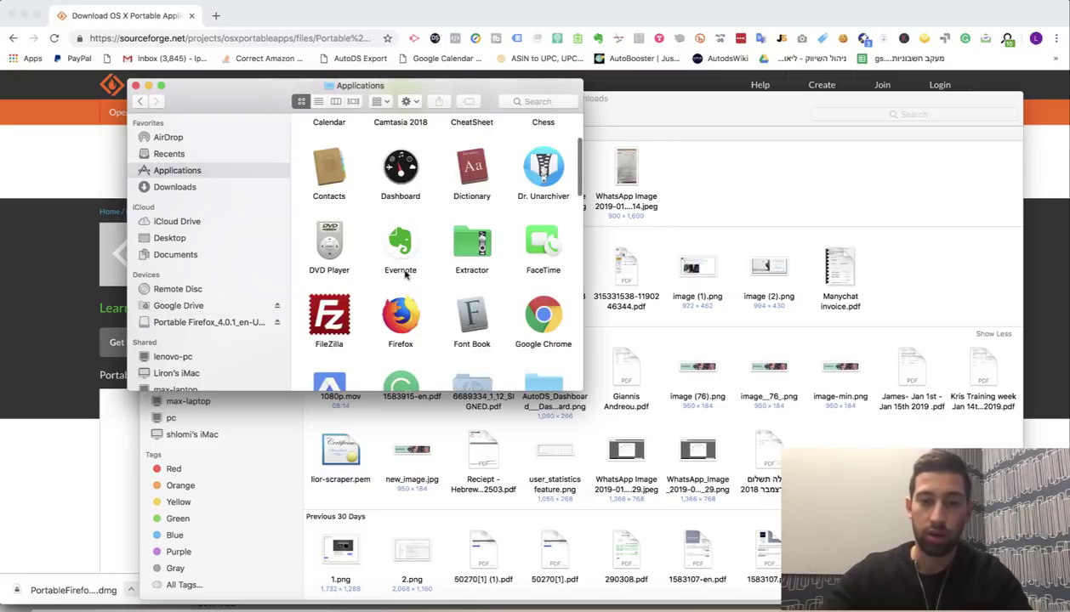
scroll(399, 255, down, 2)
click(400, 241)
text(pr)
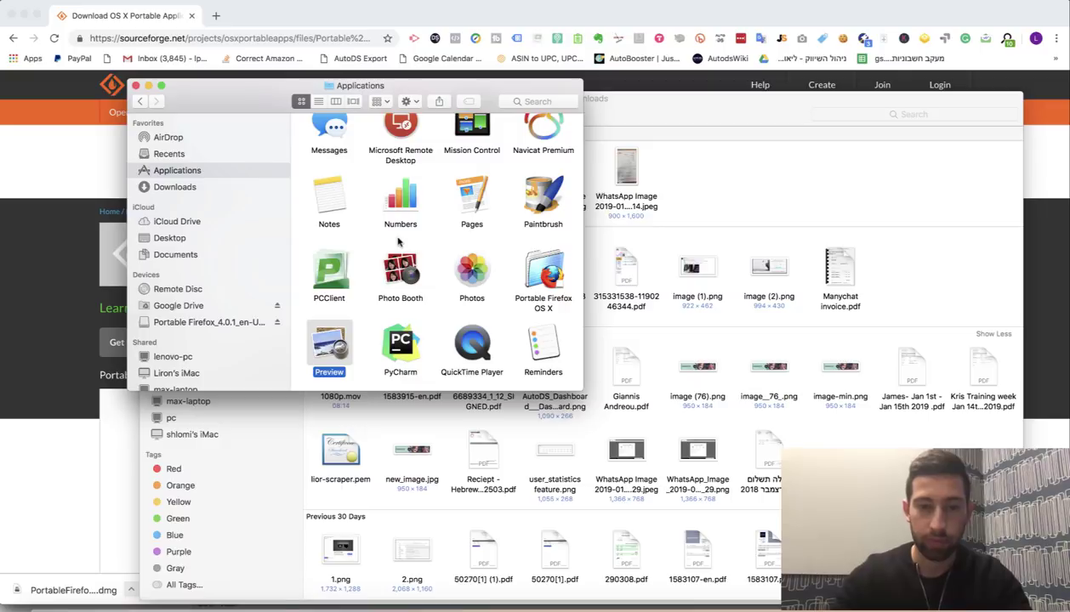
double_click(539, 269)
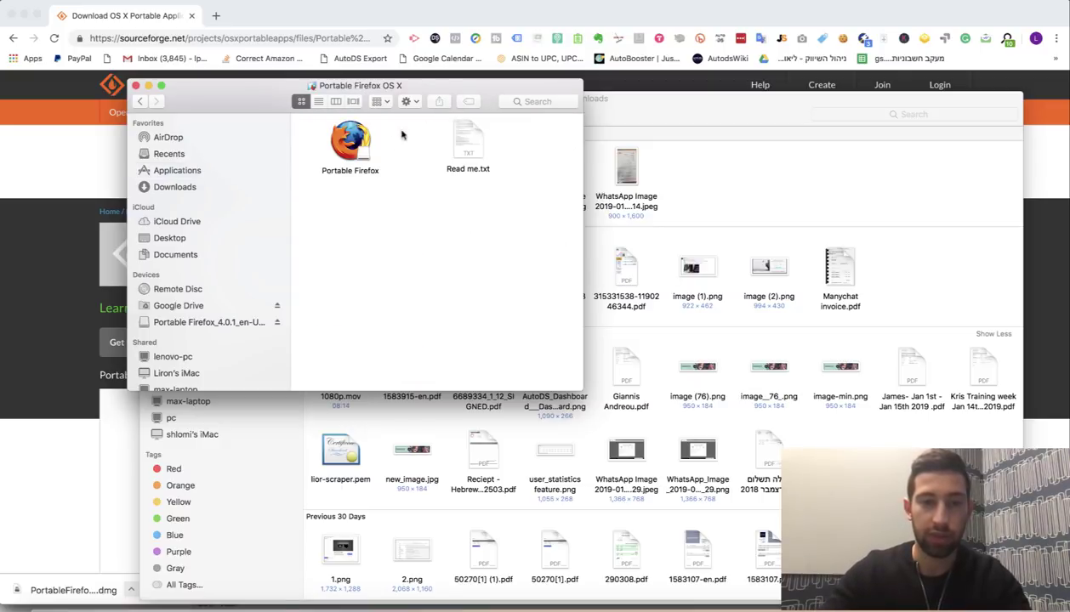
Place the Portable Firefox app itself directly in the Applications folder and select it there.
drag(351, 143, 178, 176)
click(178, 171)
scroll(447, 283, down, 3)
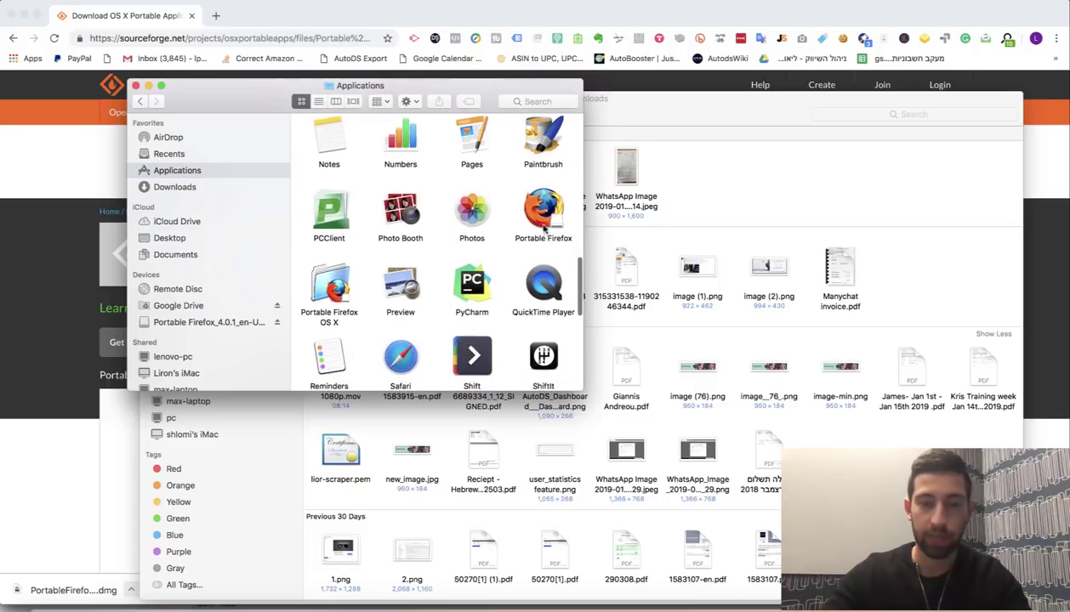
click(544, 221)
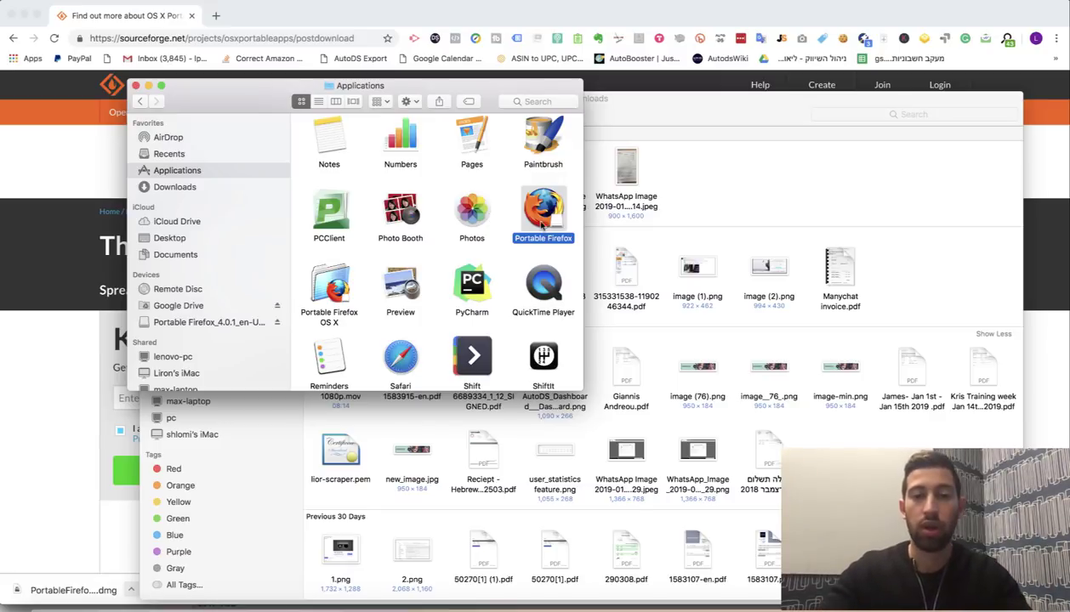
right_click(542, 212)
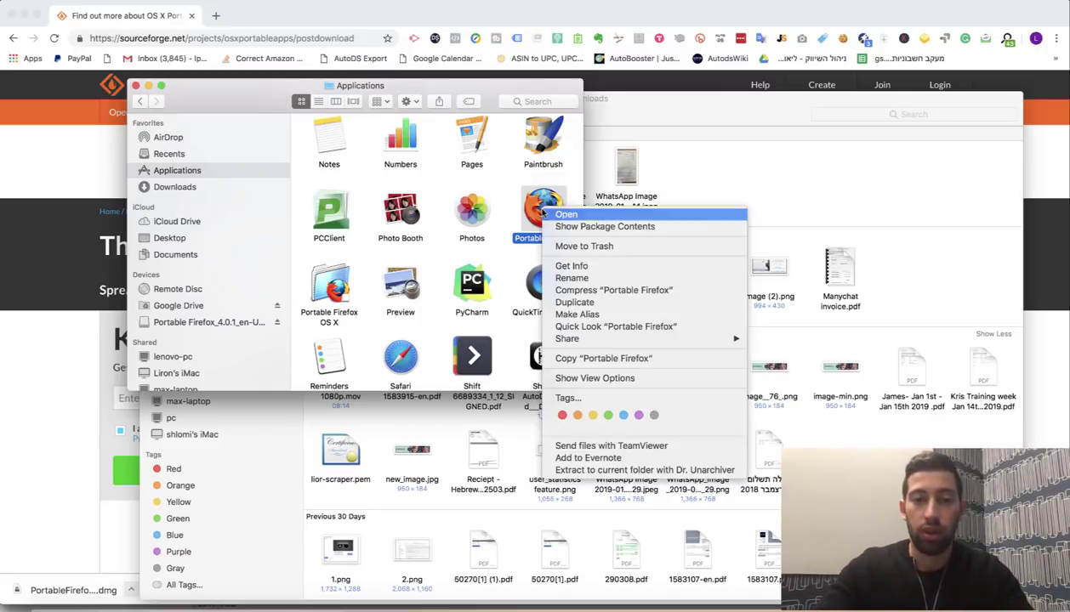
click(572, 278)
text(Lior)
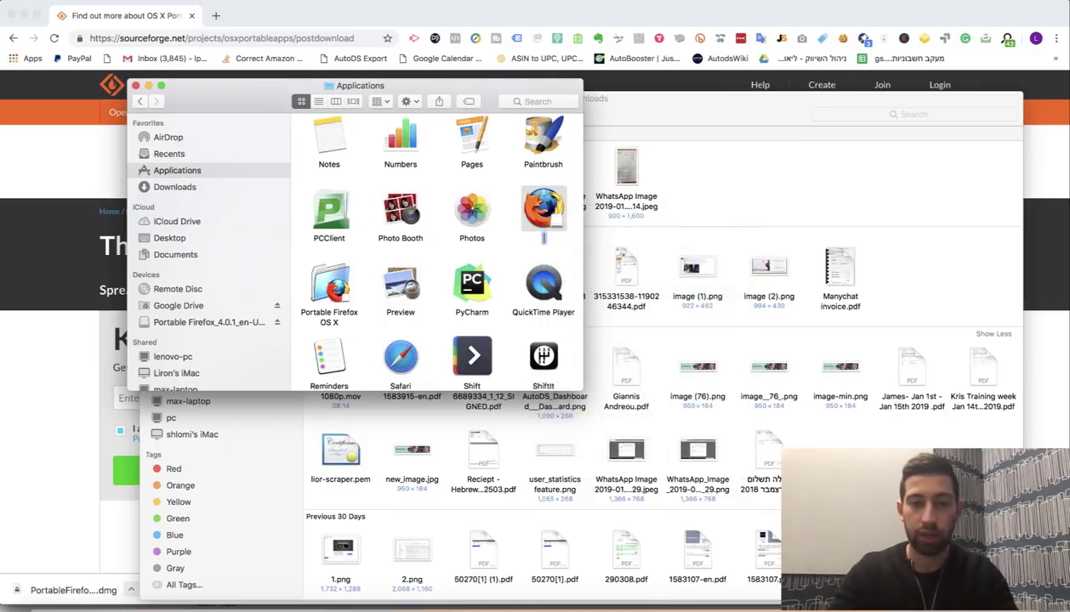
text( 1)
key(Return)
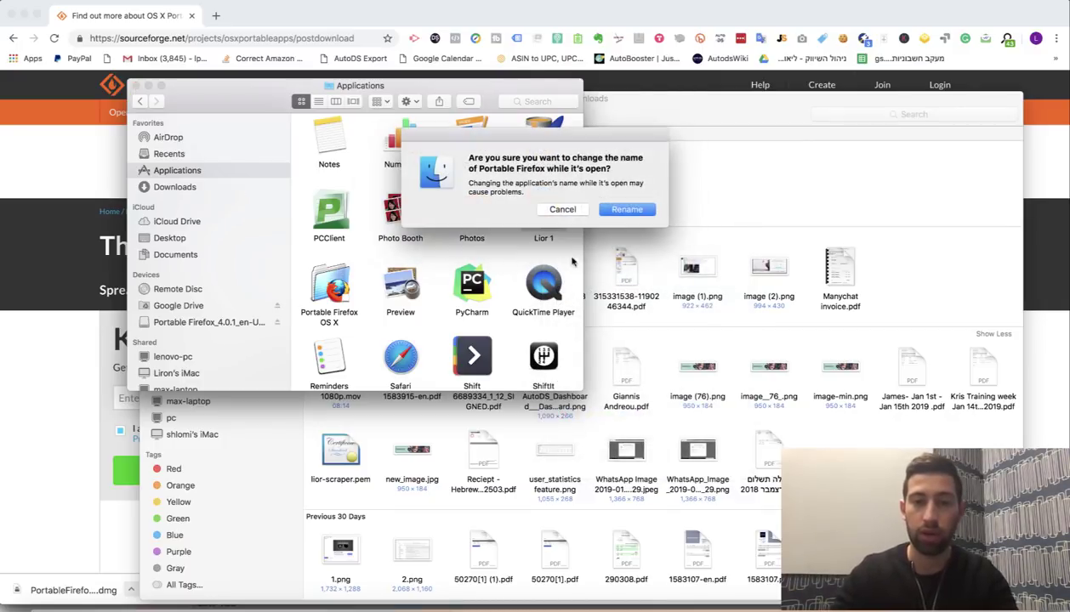
click(562, 209)
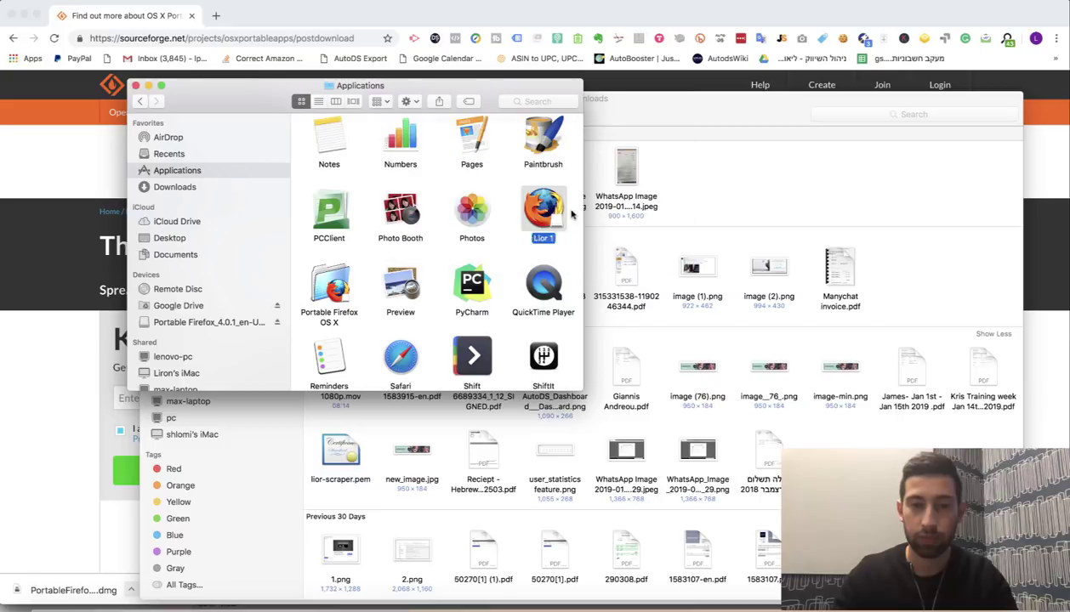
Rename the Portable Firefox app in Applications to the account owner's first name followed by 10, accepting the rename while it is open.
right_click(541, 234)
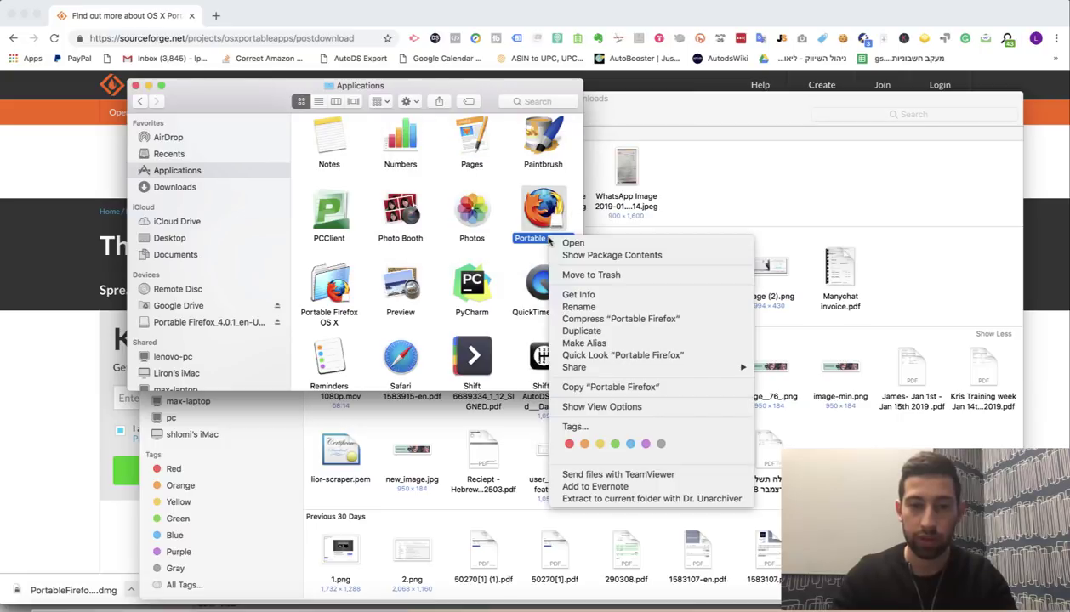
click(578, 306)
text(lior 10)
key(Return)
click(628, 209)
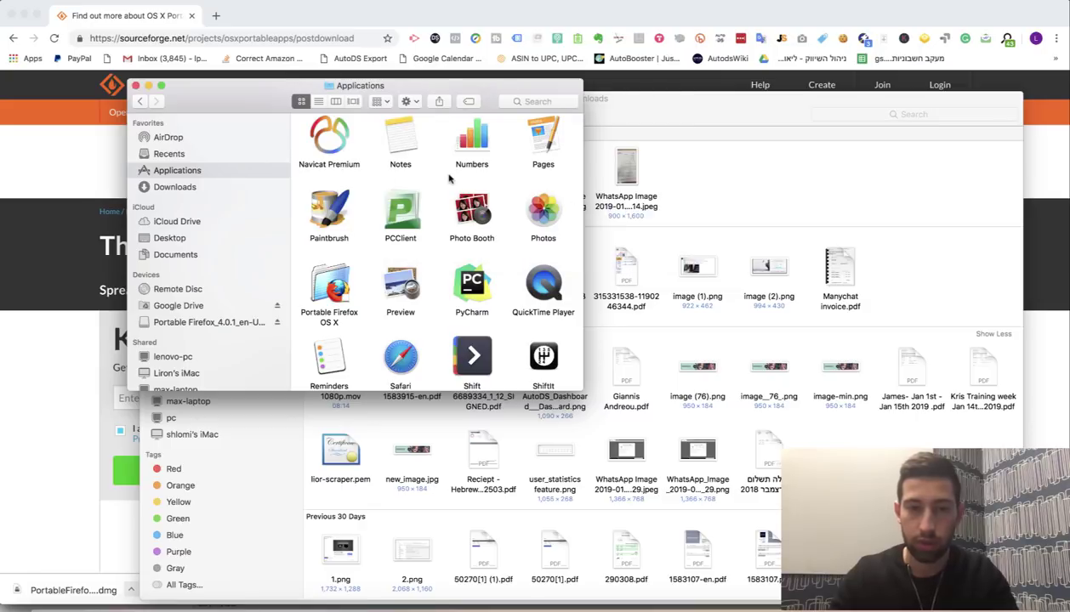
Find the renamed Firefox app numbered 10 in Applications and duplicate it.
click(481, 150)
key(l)
key(m)
click(384, 206)
right_click(384, 206)
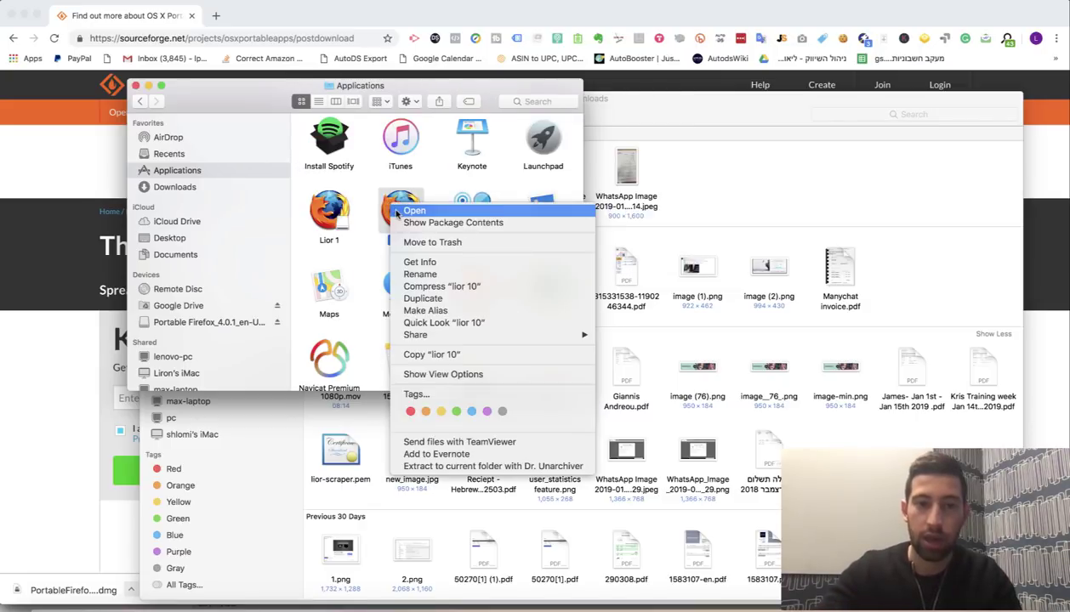
click(442, 299)
Rename the duplicated Firefox app to the account owner's first name followed by 2.
right_click(473, 213)
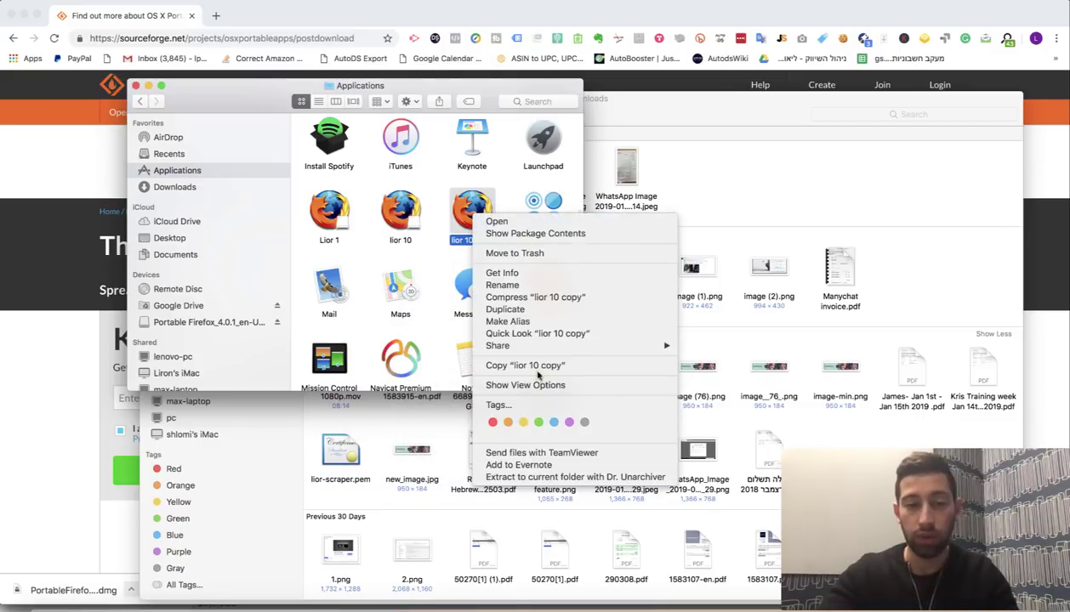
click(542, 286)
text(Lior)
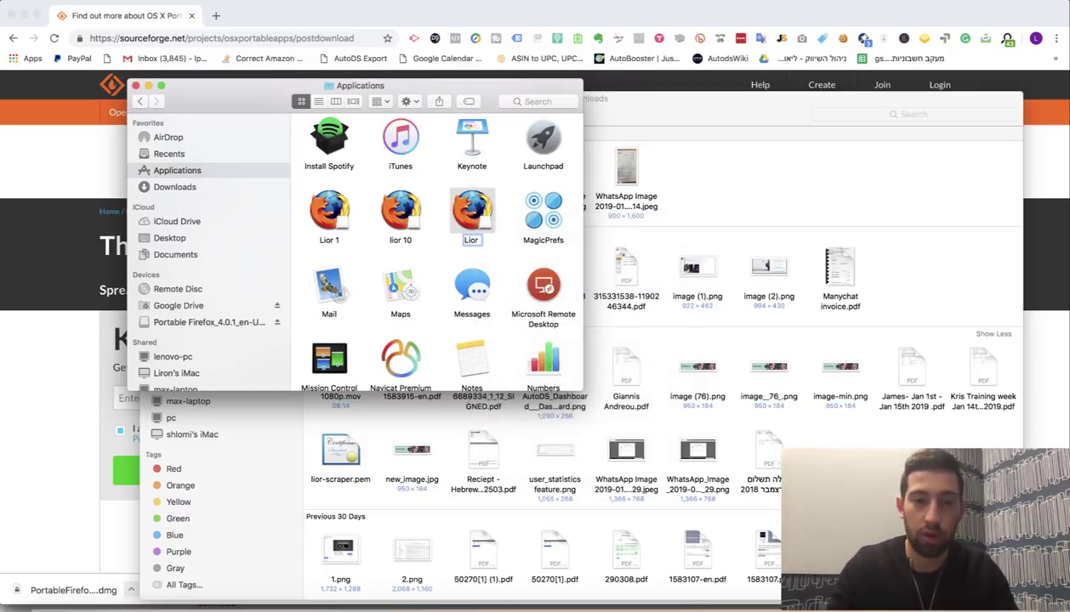
text( 2)
key(Return)
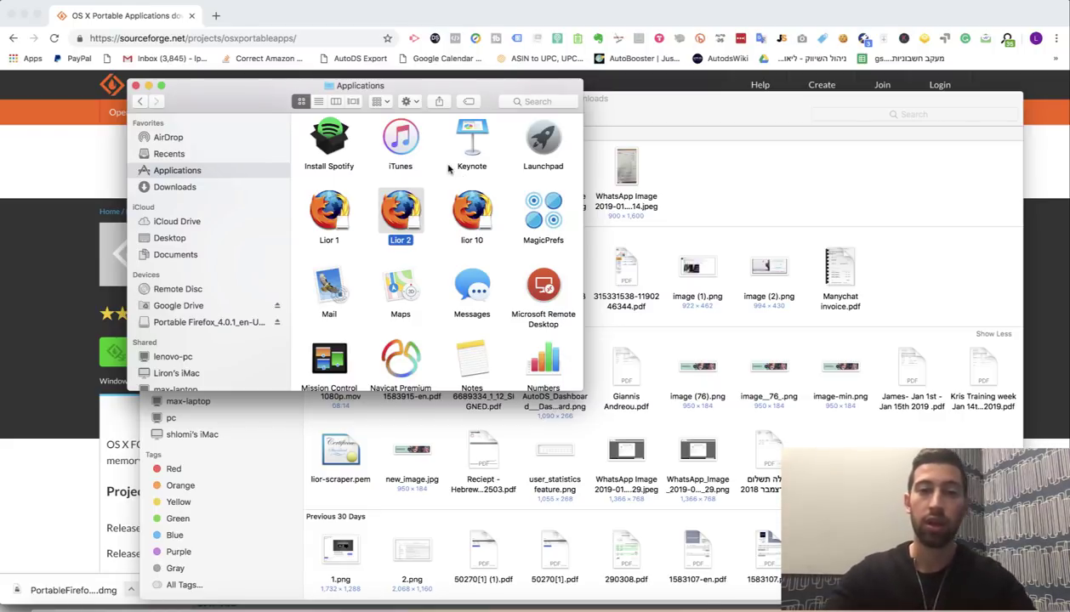
Launch the Firefox copy numbered 2, allowing the downloaded app to open, and move the Finder window aside.
double_click(402, 212)
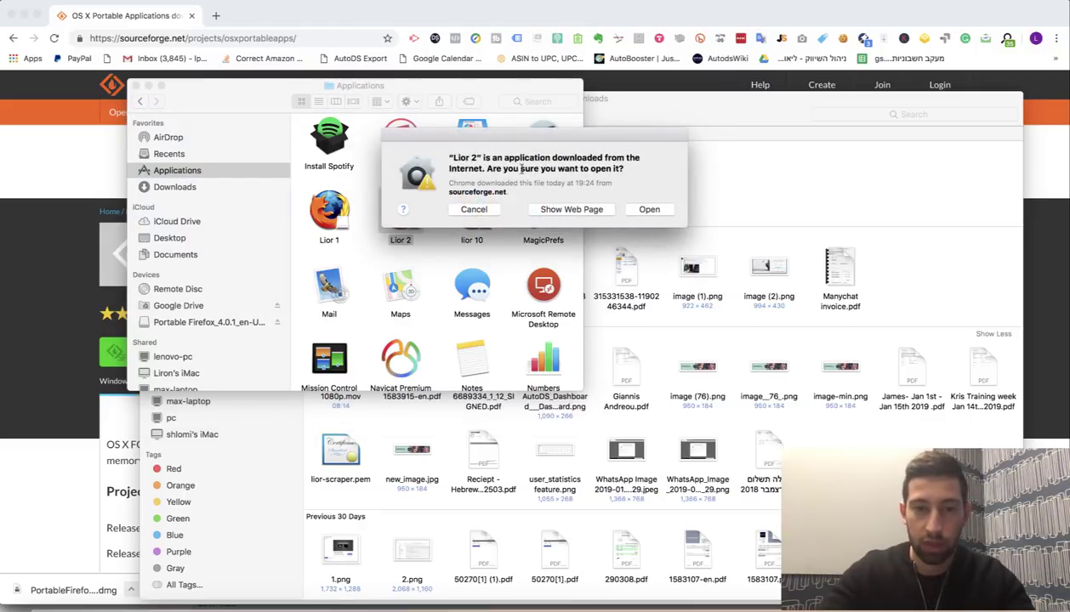
click(634, 209)
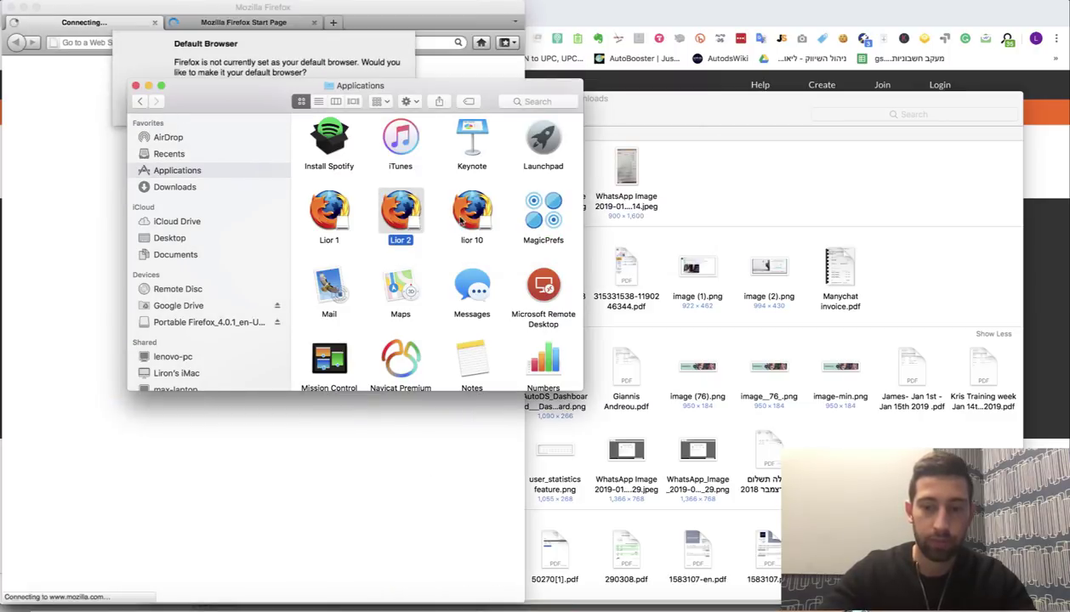
drag(233, 93, 573, 207)
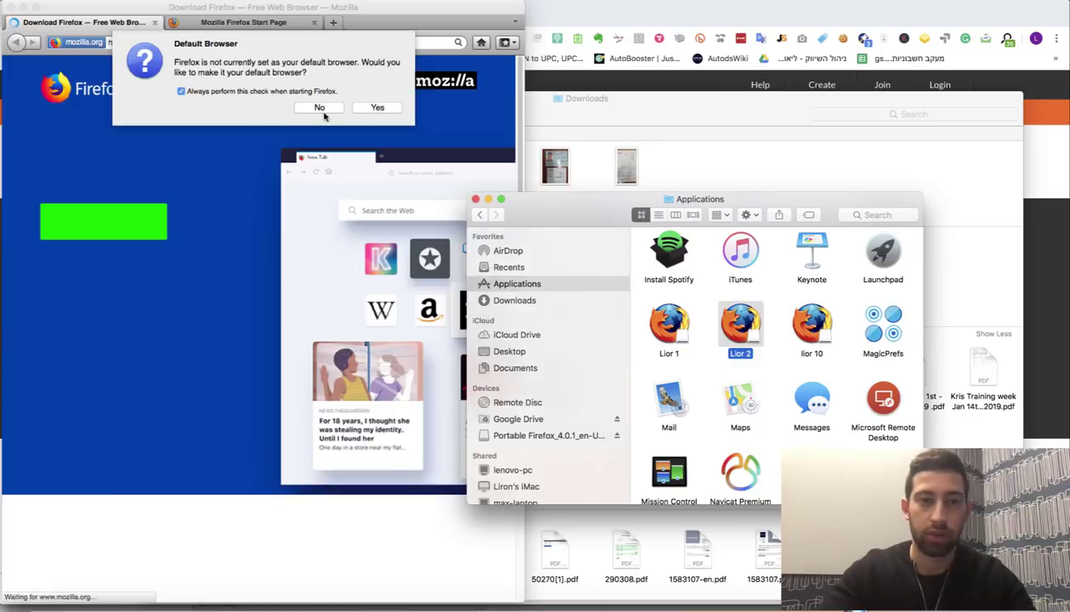
Decline making Firefox the default browser and enlarge its window to fill the screen.
click(321, 109)
click(321, 109)
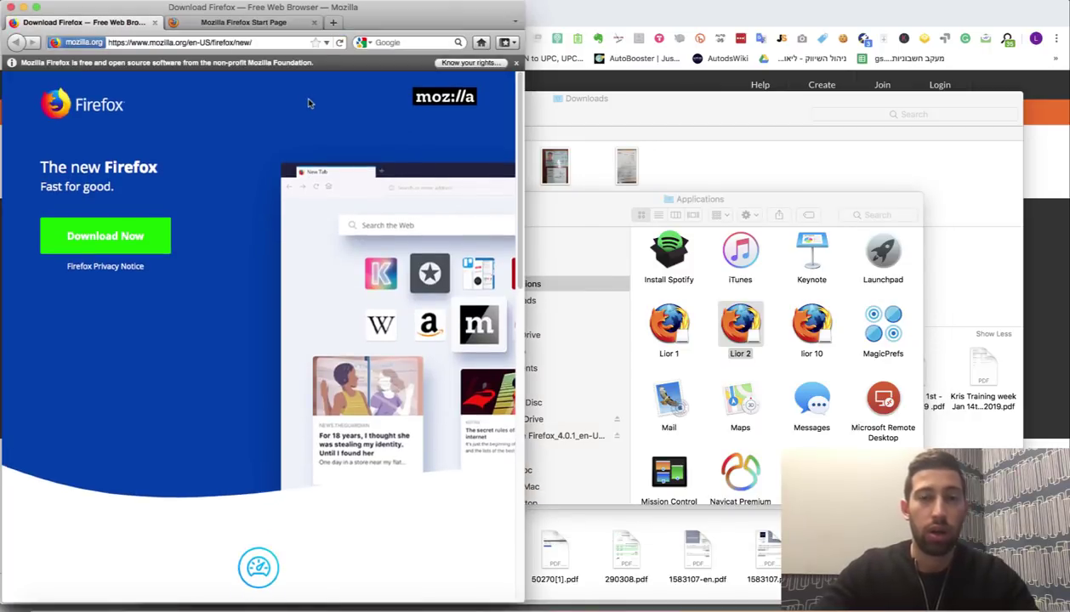
key(super+alt+f)
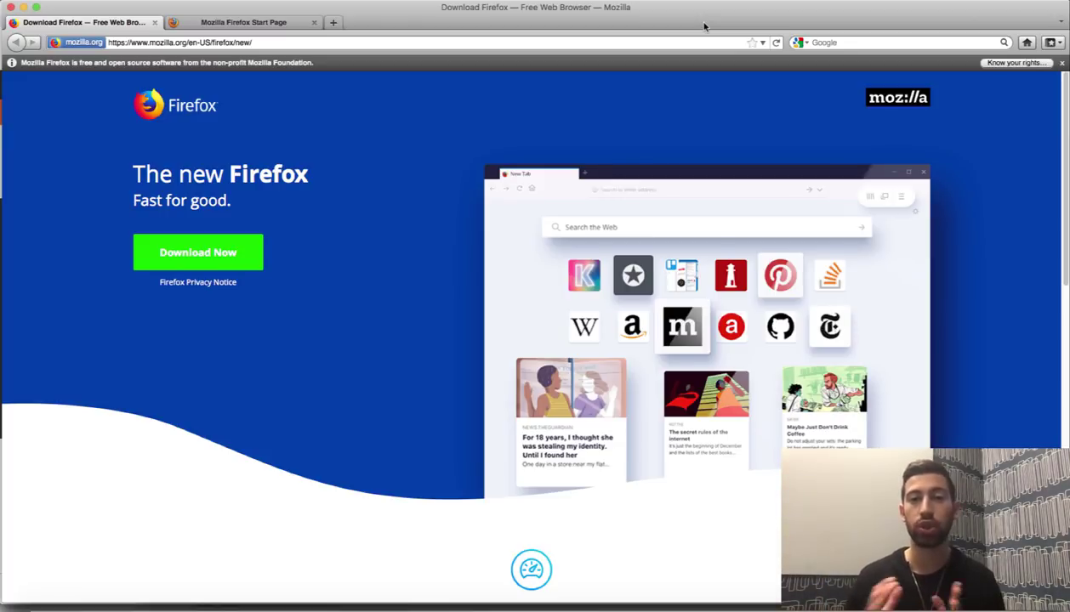
Look up the browser's public IP address and host name on wtfismyip.com.
click(666, 45)
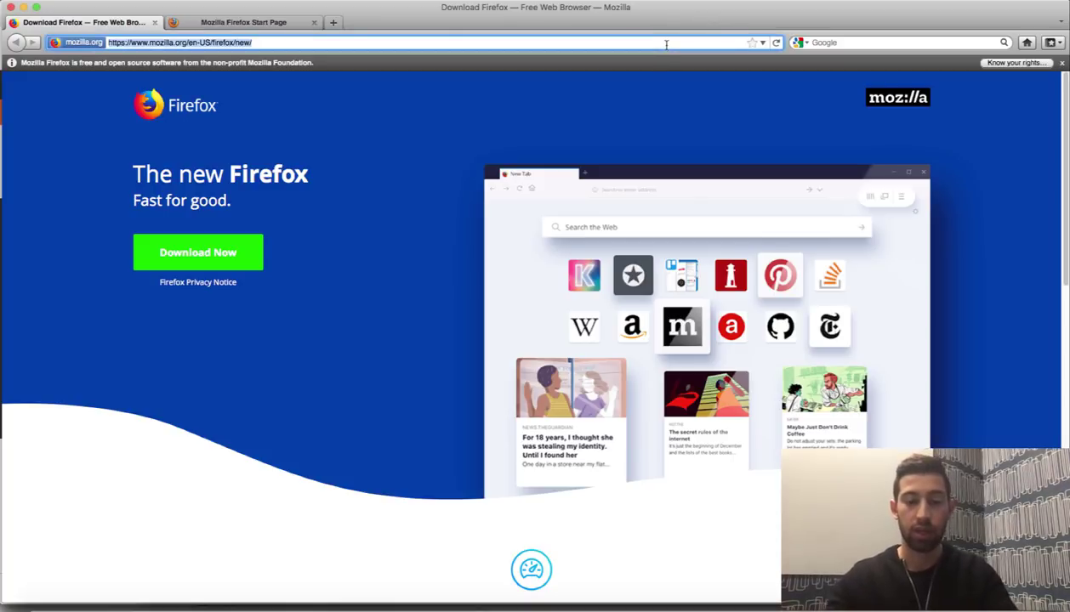
text(wtf)
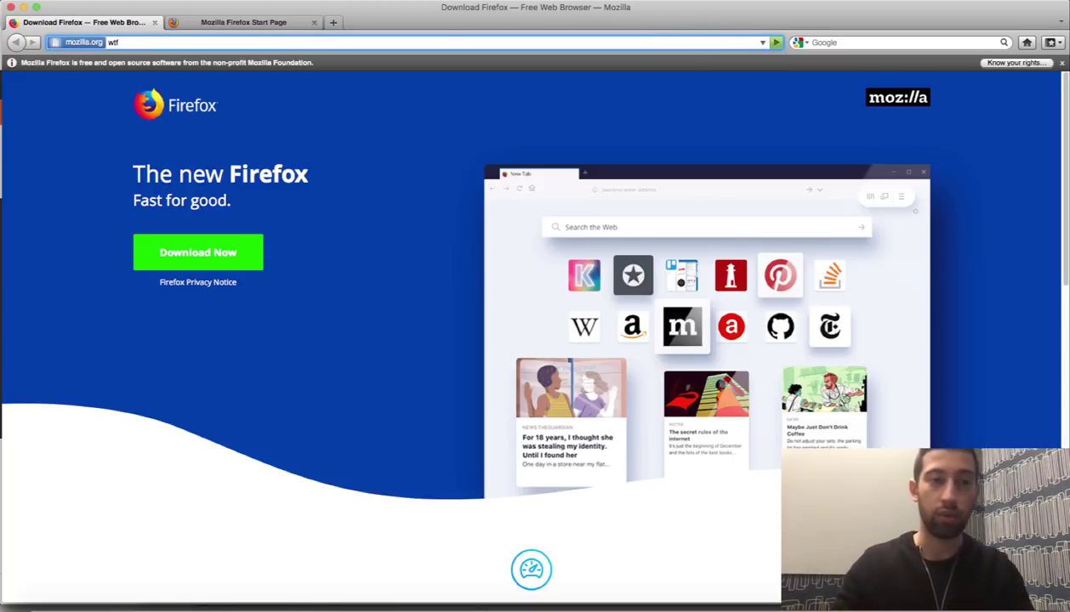
text(ismyip.com)
key(Return)
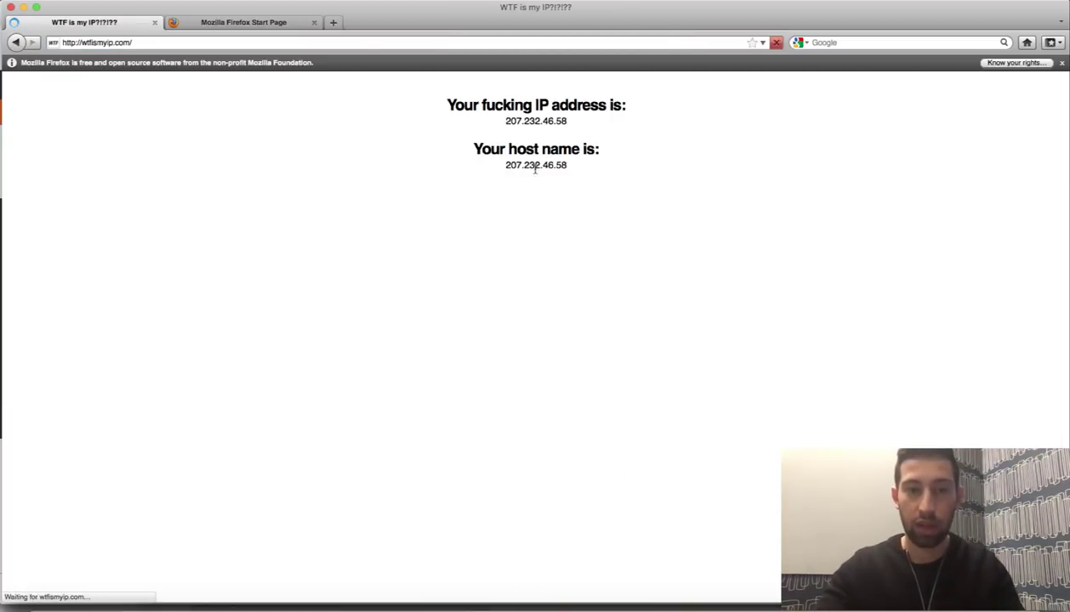
drag(585, 213, 490, 213)
double_click(535, 163)
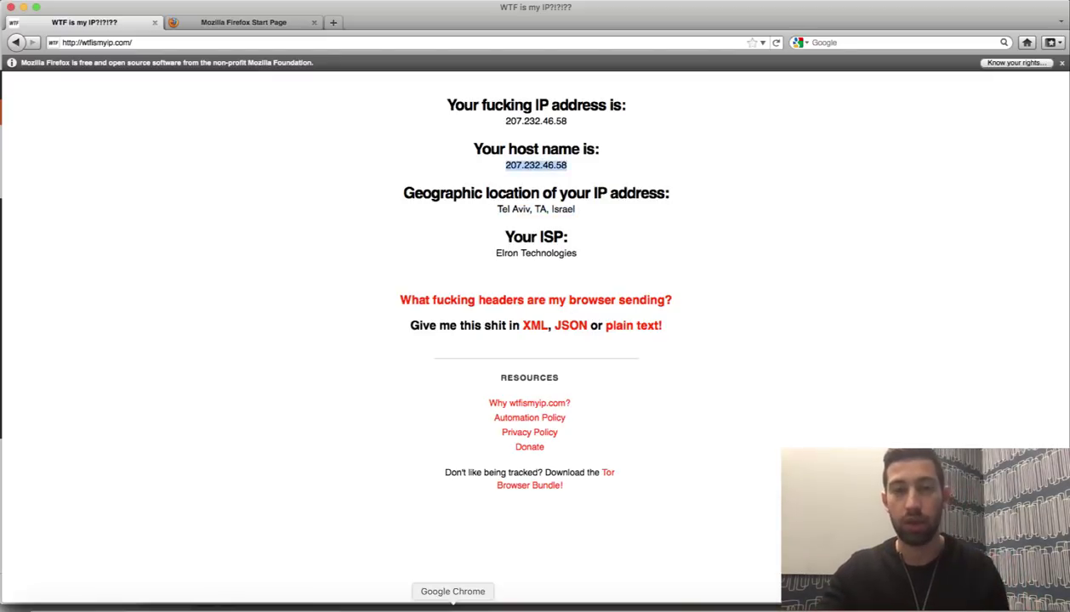
click(453, 604)
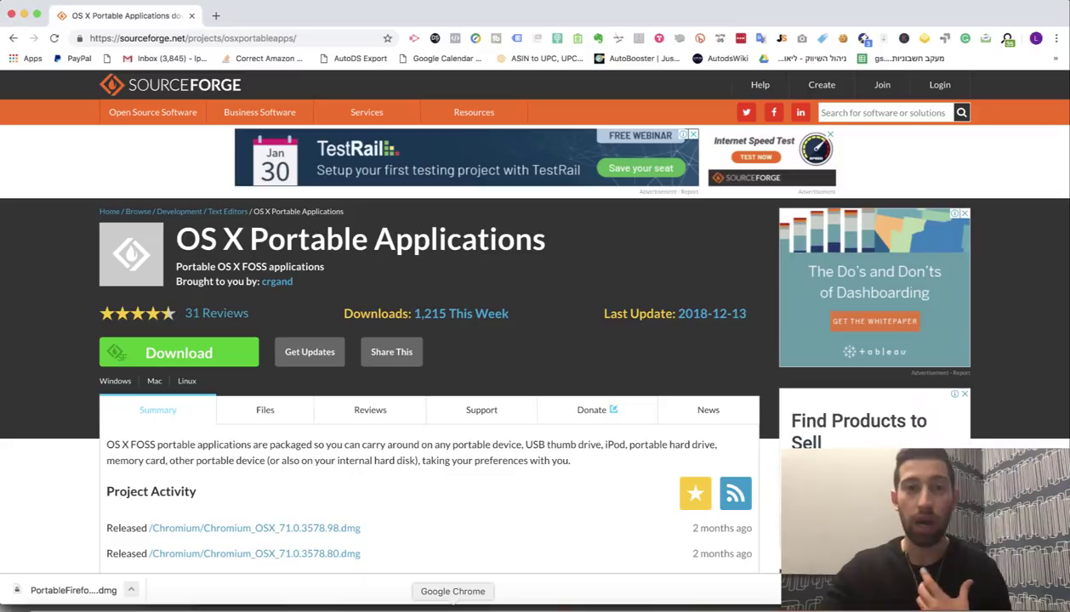
click(260, 38)
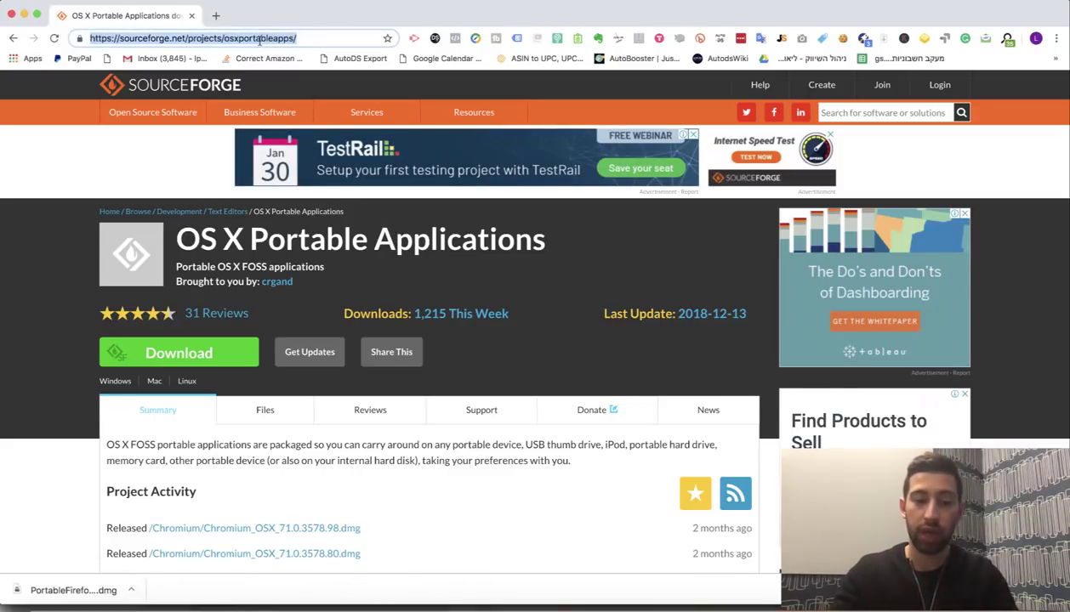
text(PROXY)
key(Return)
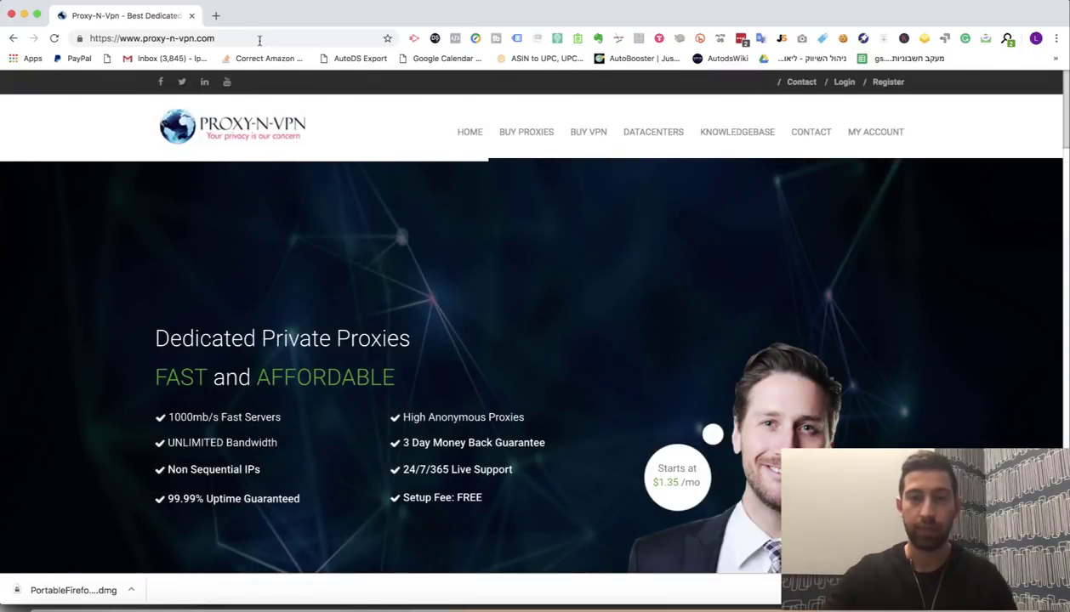
click(191, 39)
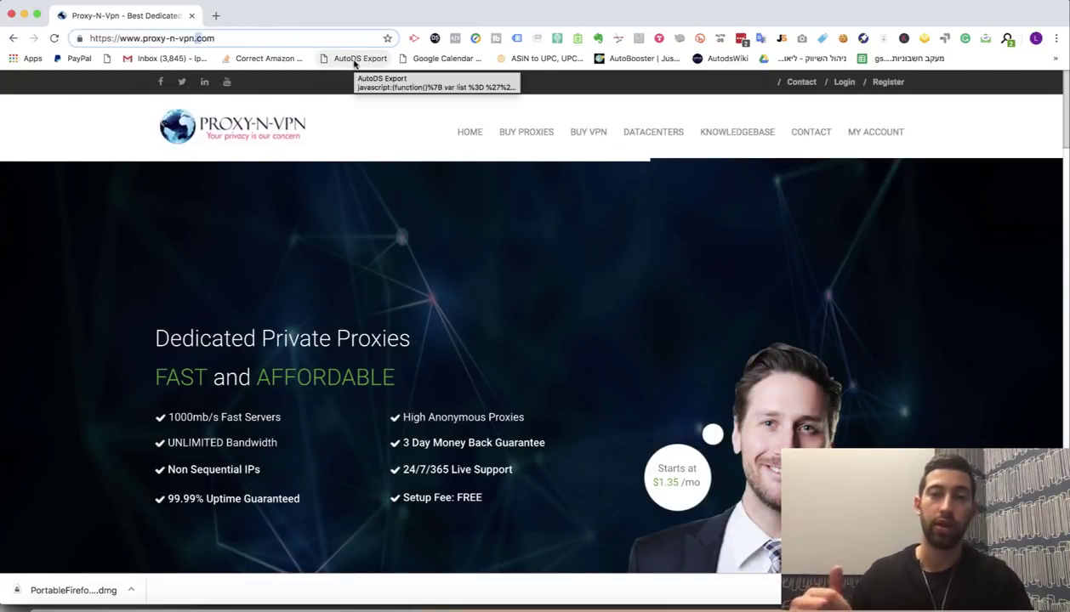
Try to open the account registration page from the proxy provider's site.
mouse_move(810, 132)
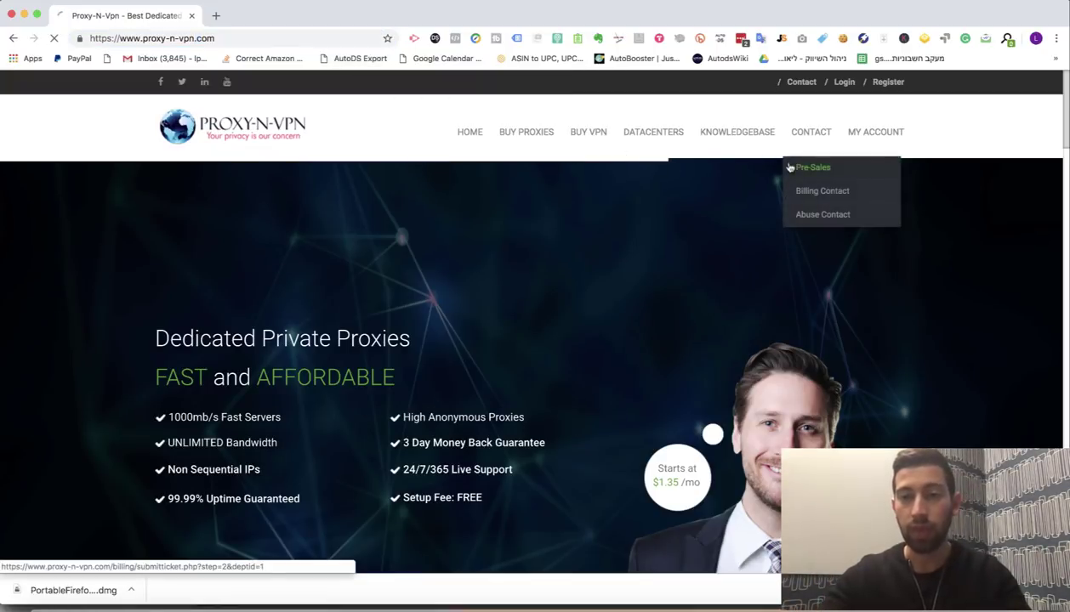
click(808, 165)
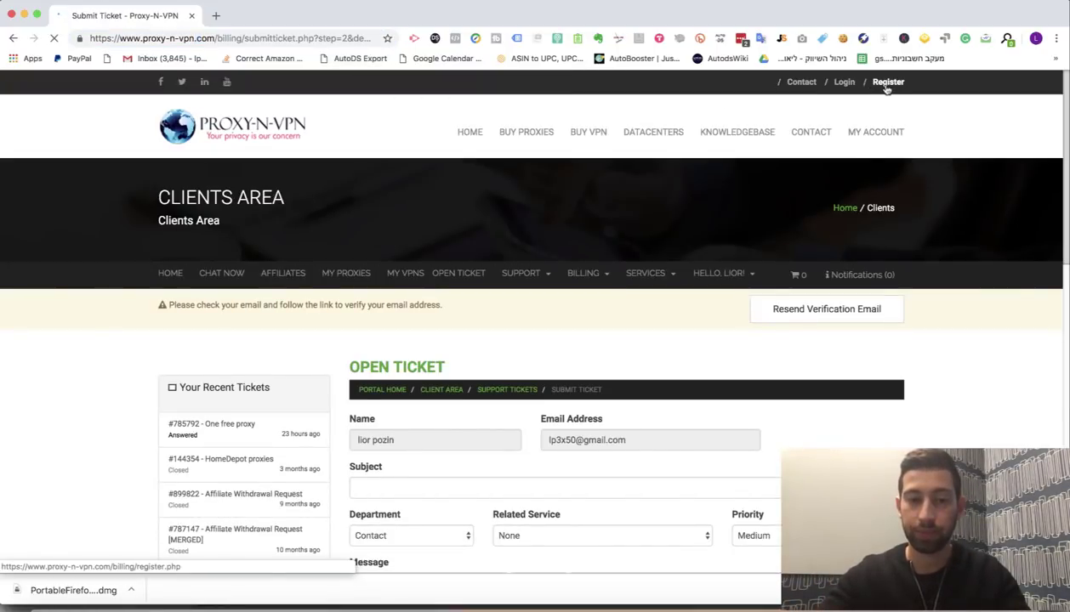
click(887, 83)
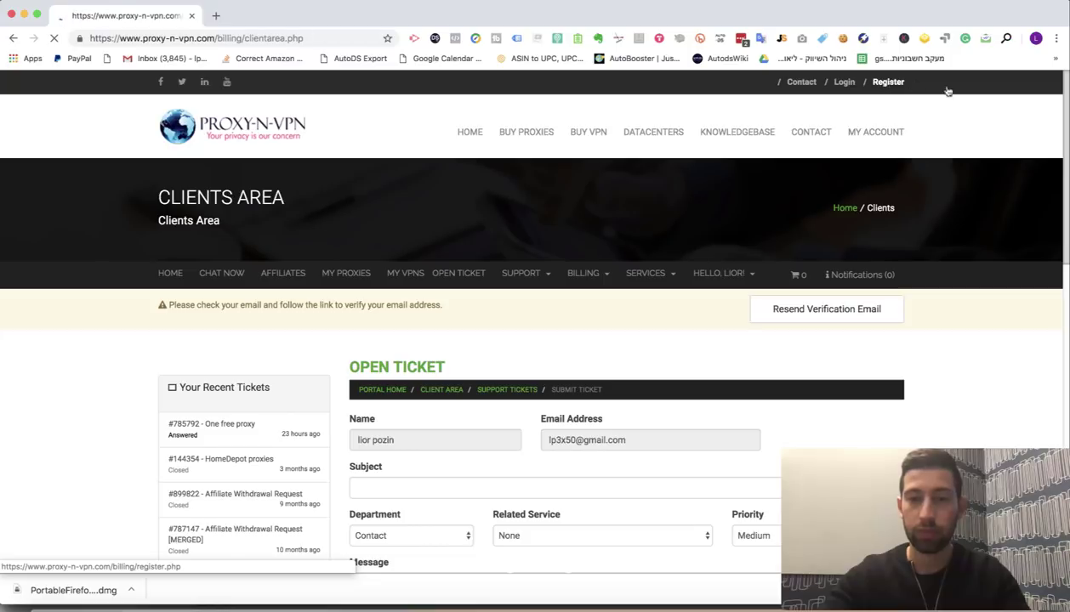
scroll(800, 145, down, 3)
mouse_move(769, 213)
scroll(769, 213, up, 3)
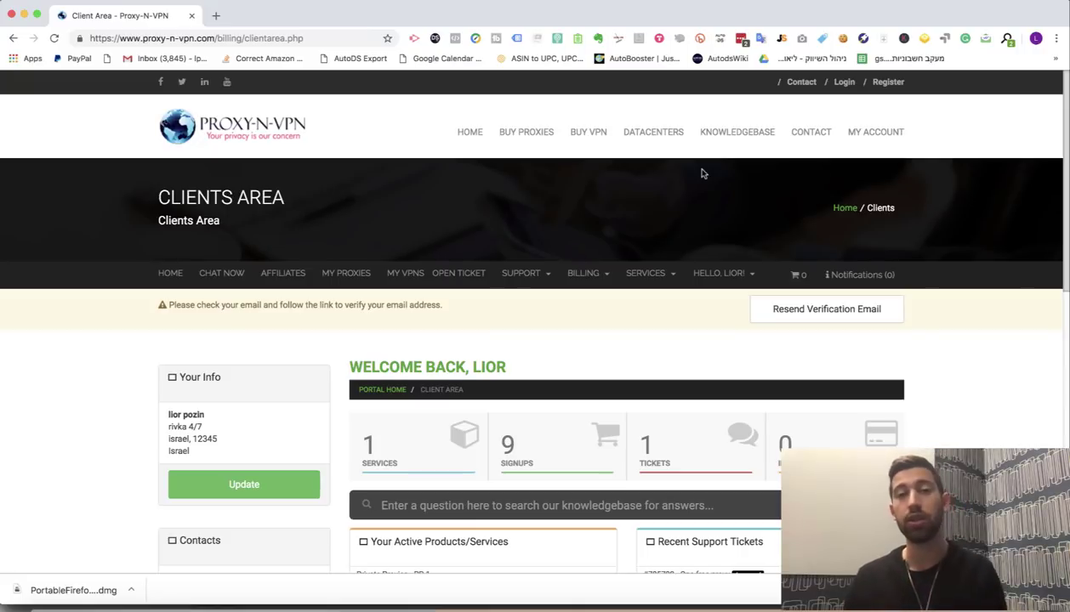
Open proxy-n-vpn.com in an incognito window and bring up its account registration form.
mouse_move(588, 134)
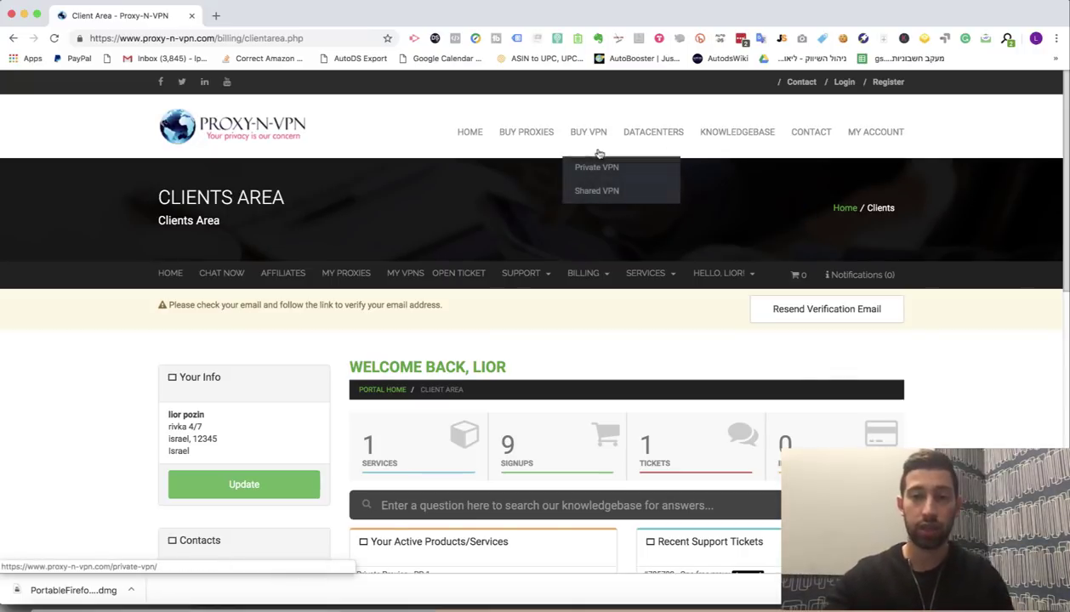
shift+click(598, 155)
text(PROXY-N)
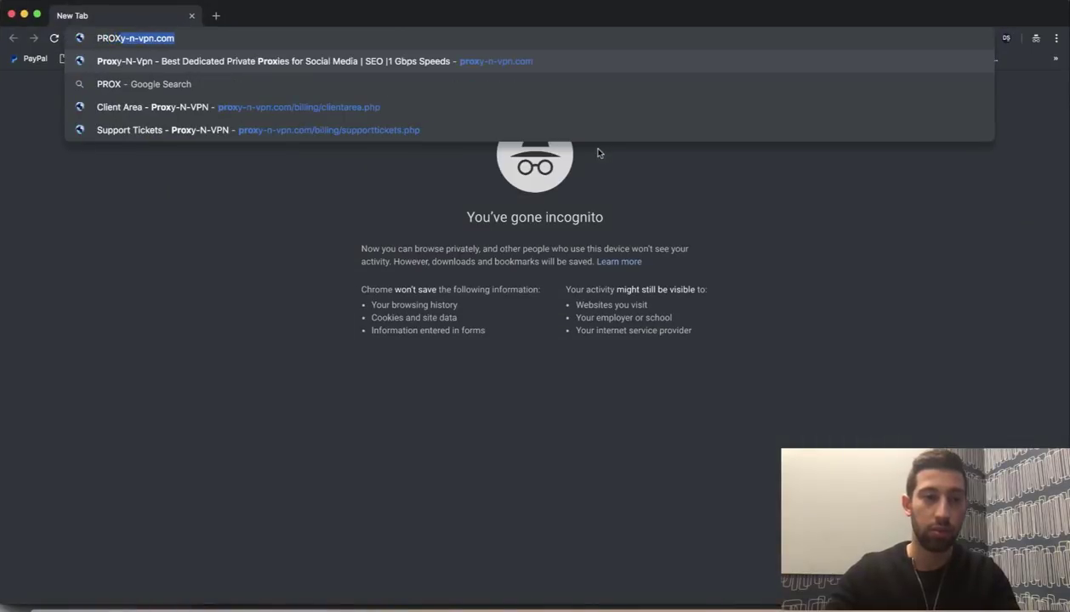
key(Return)
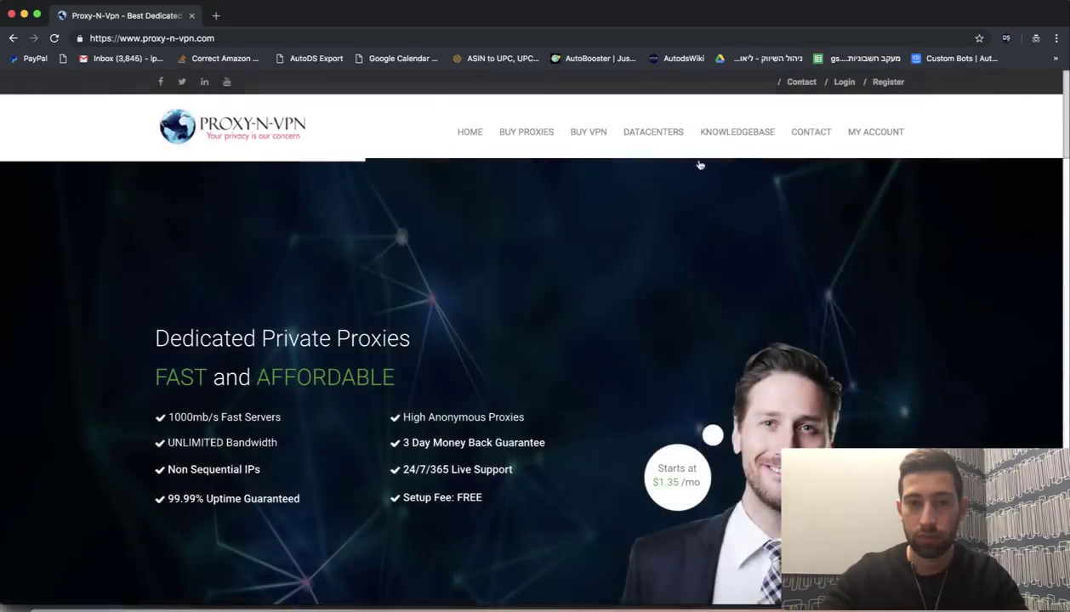
click(888, 83)
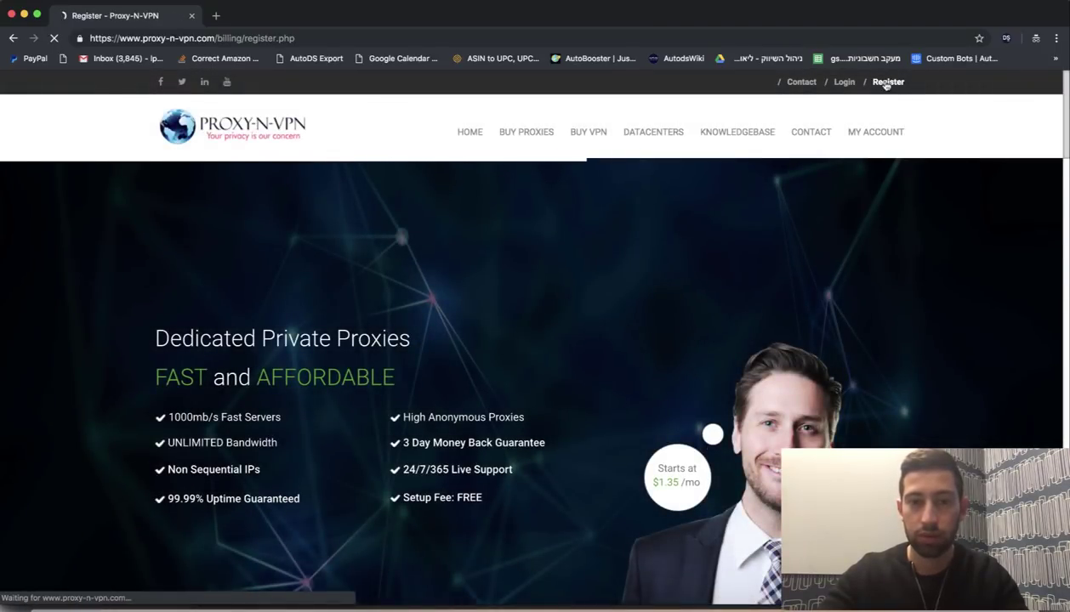
scroll(420, 354, down, 5)
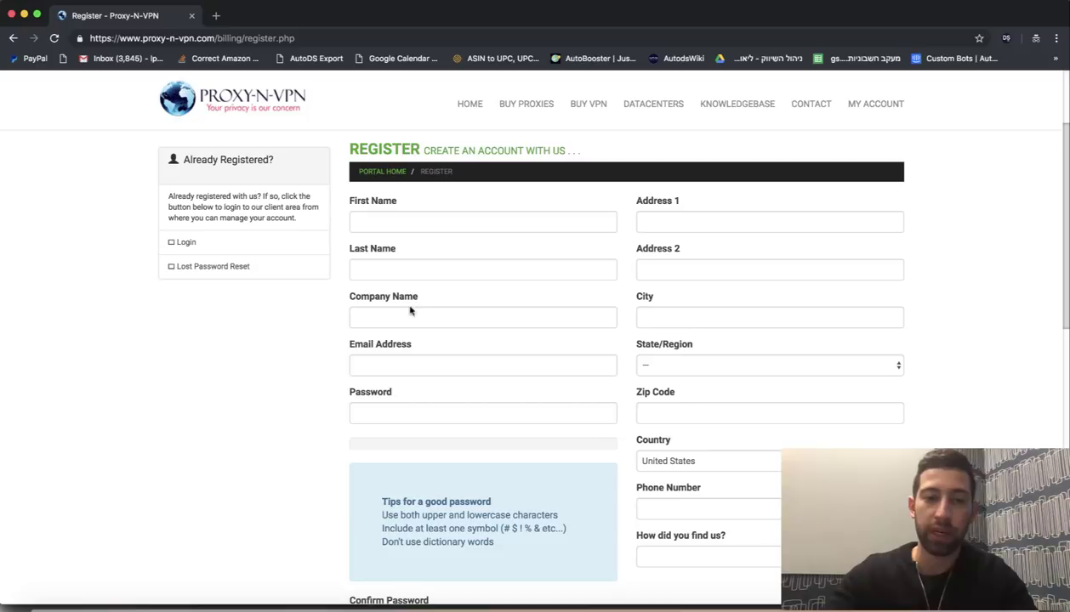
Examine the registration form's fields, including company name, email address, password, spam bot verification and terms of service.
drag(420, 297, 369, 300)
drag(406, 344, 343, 342)
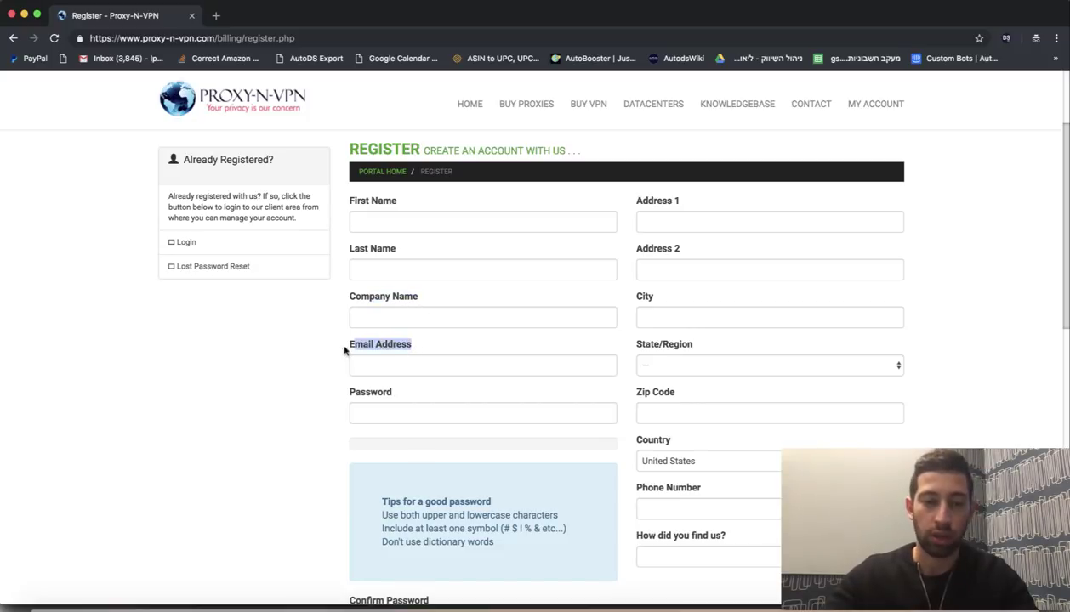
click(390, 392)
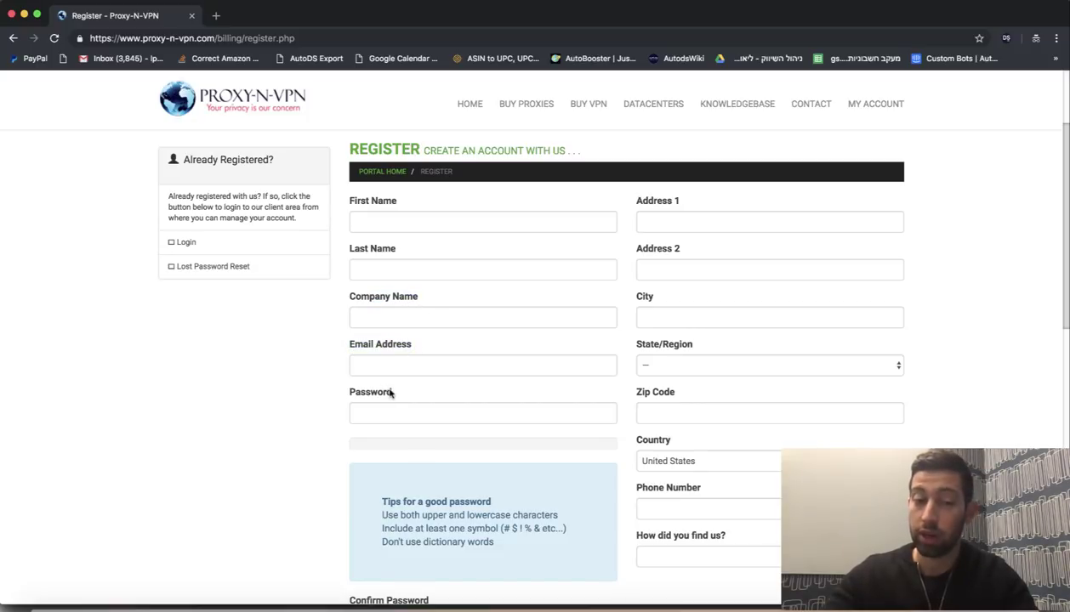
triple_click(395, 348)
click(361, 369)
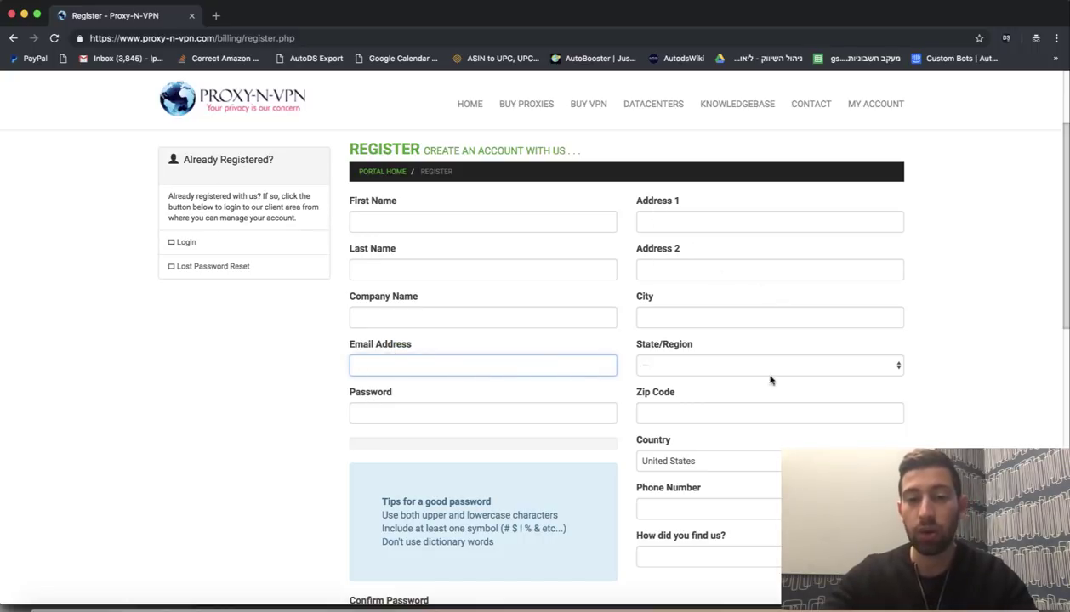
scroll(740, 345, down, 3)
scroll(740, 340, down, 2)
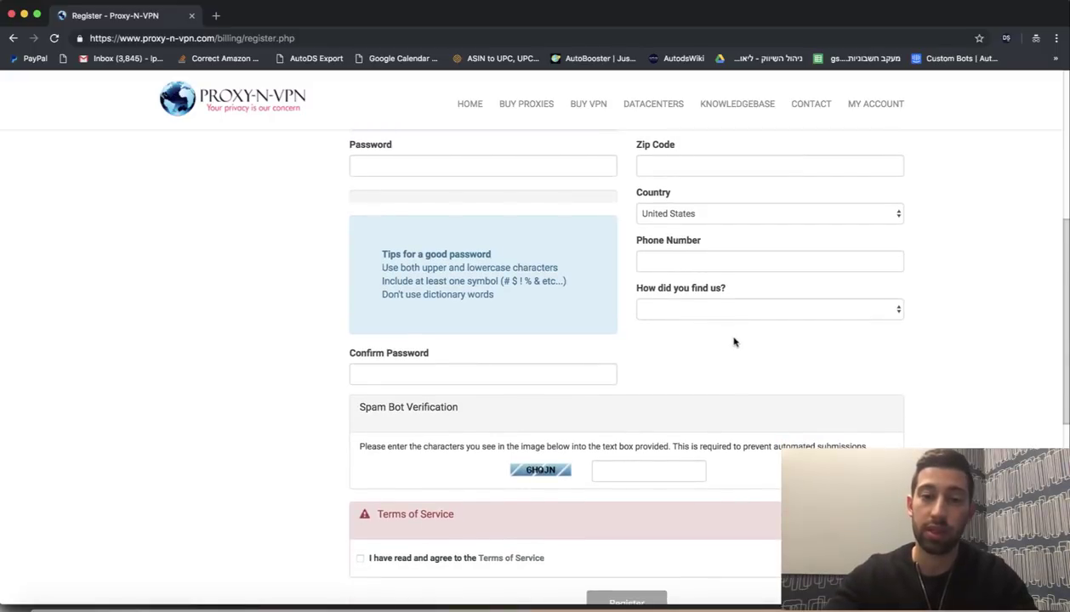
scroll(672, 341, down, 3)
click(620, 370)
scroll(628, 512, down, 3)
scroll(392, 357, up, 2)
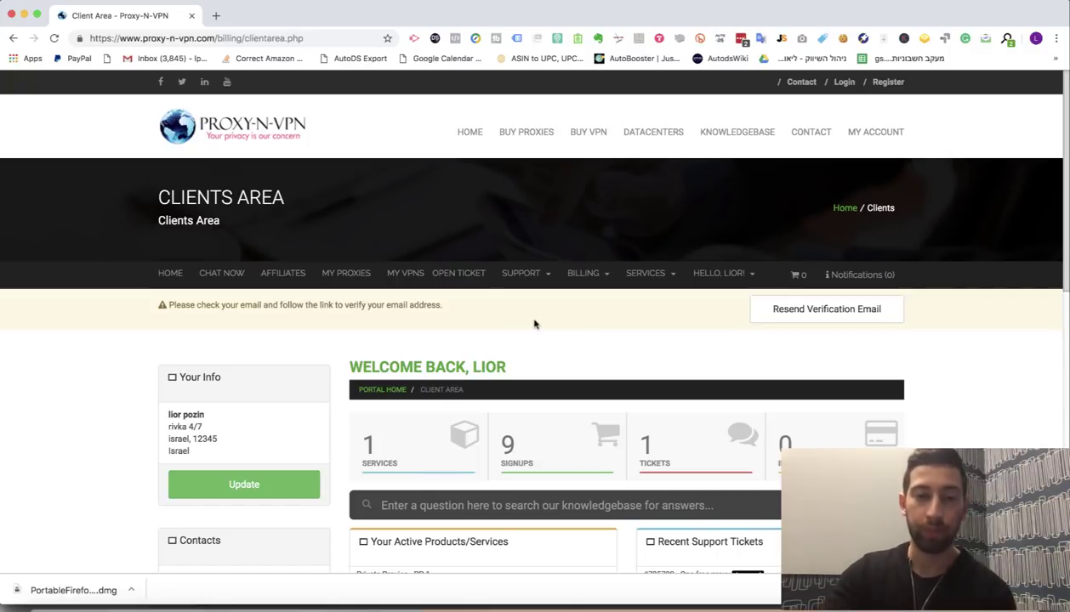
Return to the logged-in Chrome window, open the Private Proxies offers and review the single-proxy PP-1 plan.
click(345, 273)
mouse_move(529, 138)
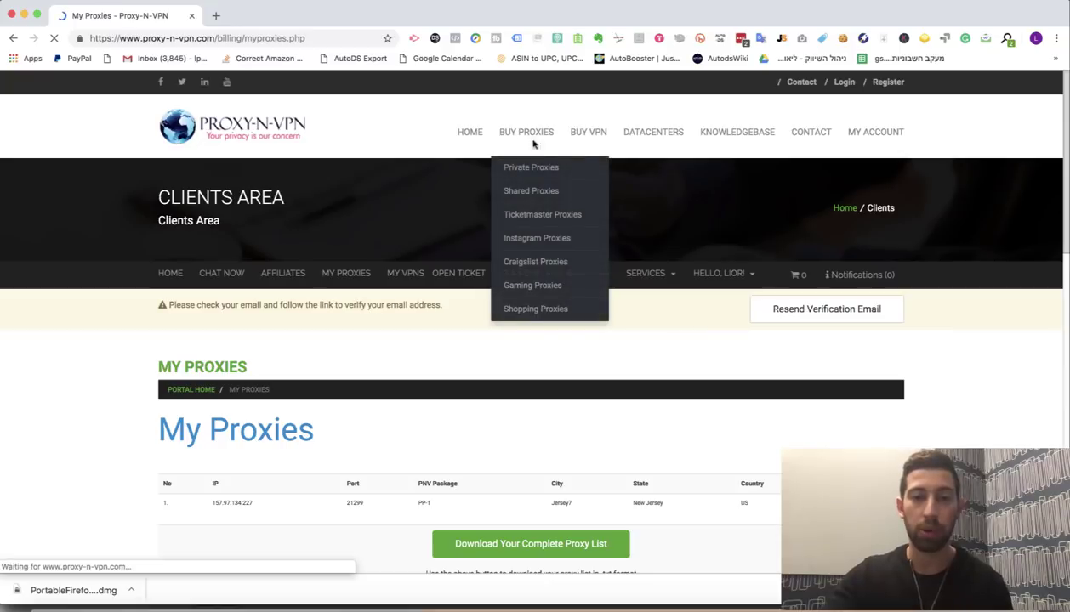
click(530, 169)
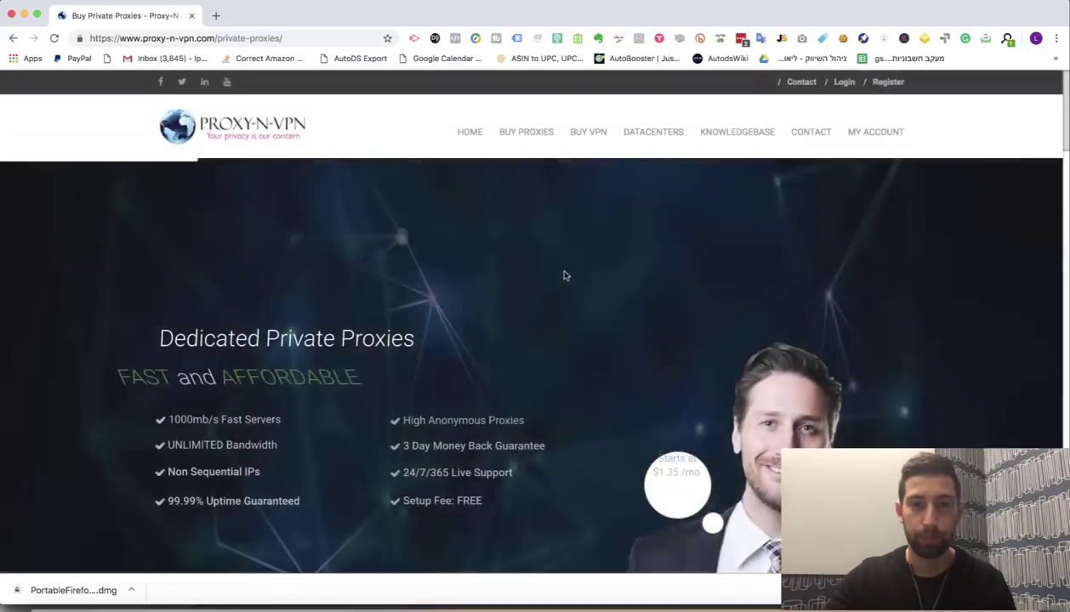
scroll(561, 277, down, 5)
scroll(559, 284, down, 5)
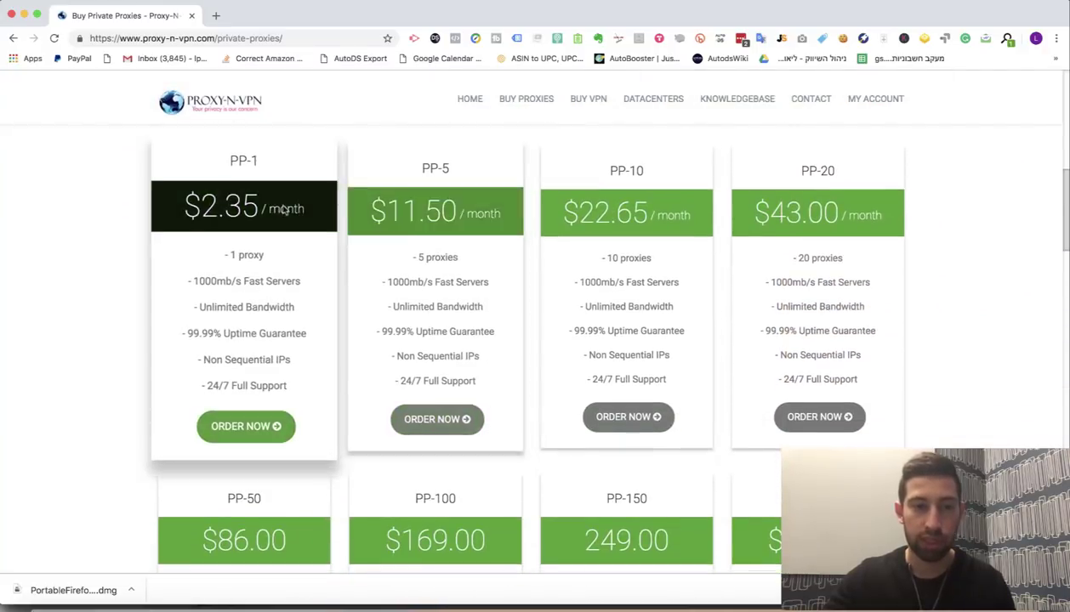
drag(262, 159, 194, 167)
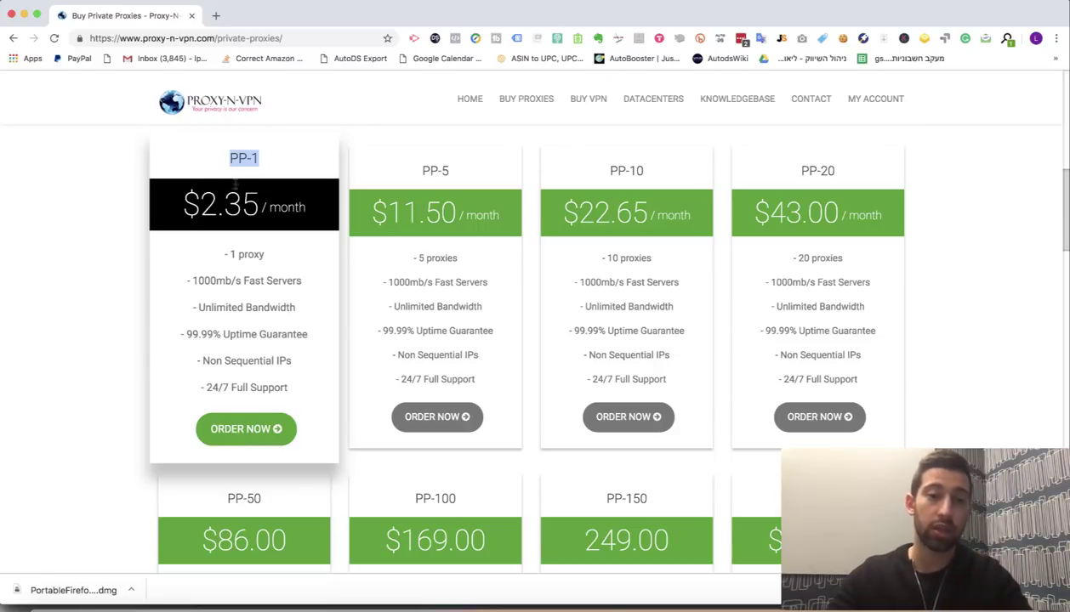
click(253, 160)
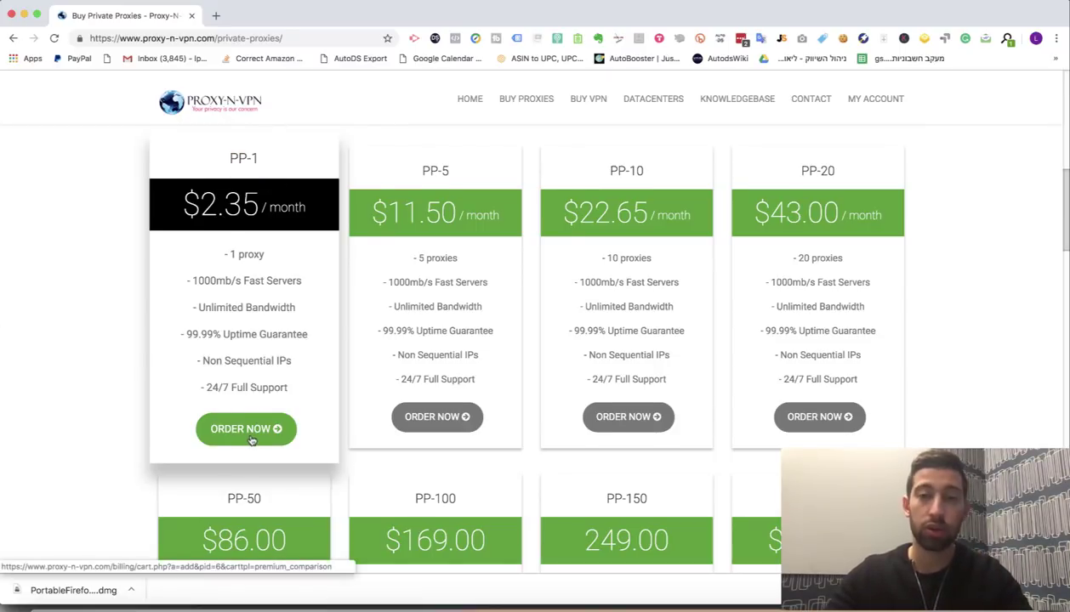
scroll(251, 440, up, 10)
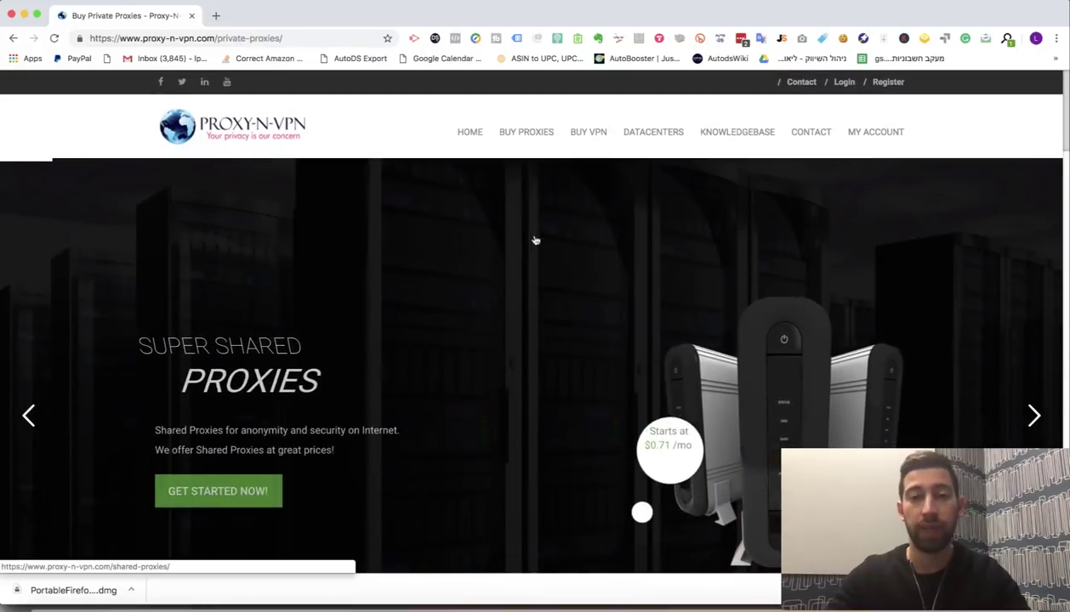
Go to the client area and open the My Proxies page down to its authentication options.
click(844, 82)
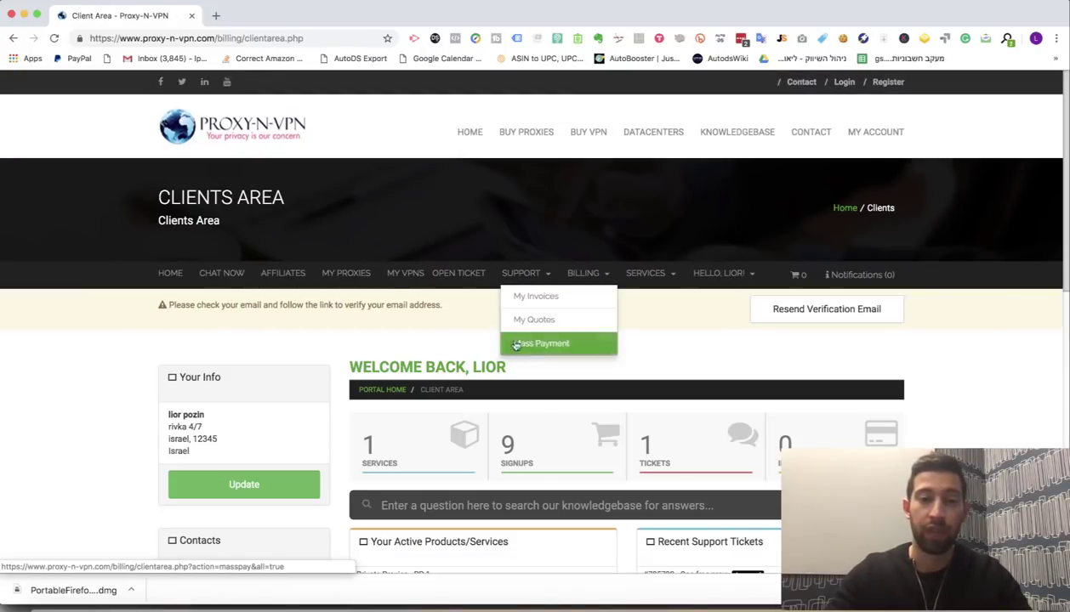
click(345, 273)
scroll(365, 294, down, 2)
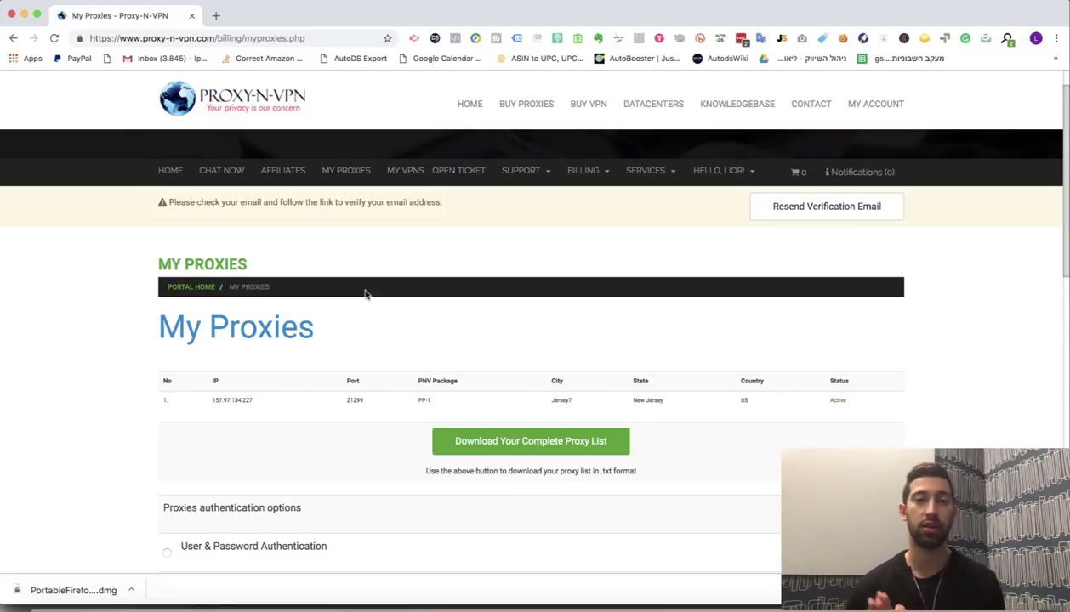
click(520, 171)
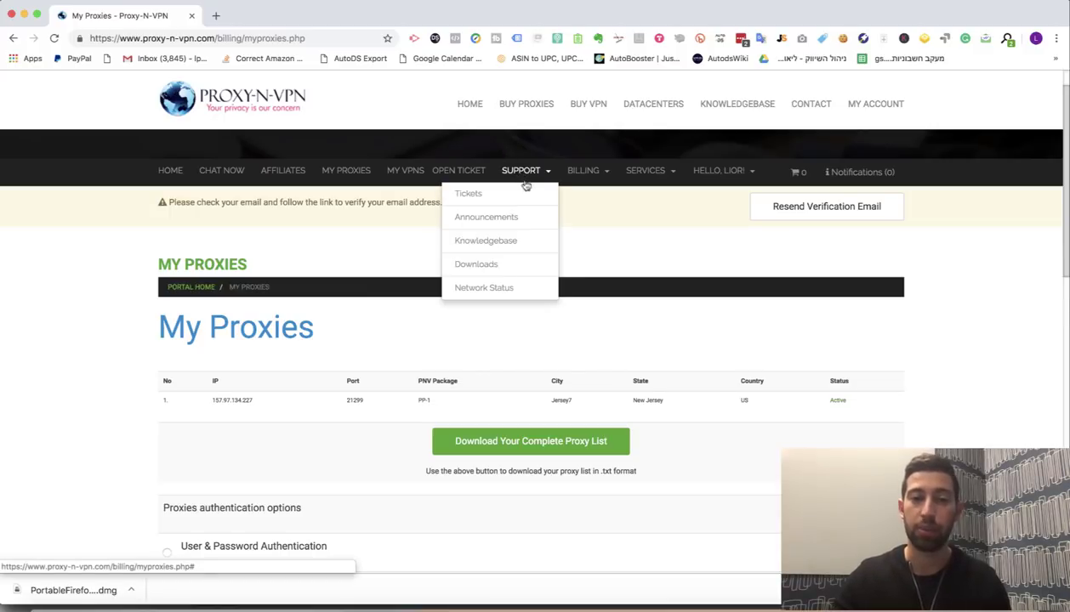
scroll(699, 358, down, 5)
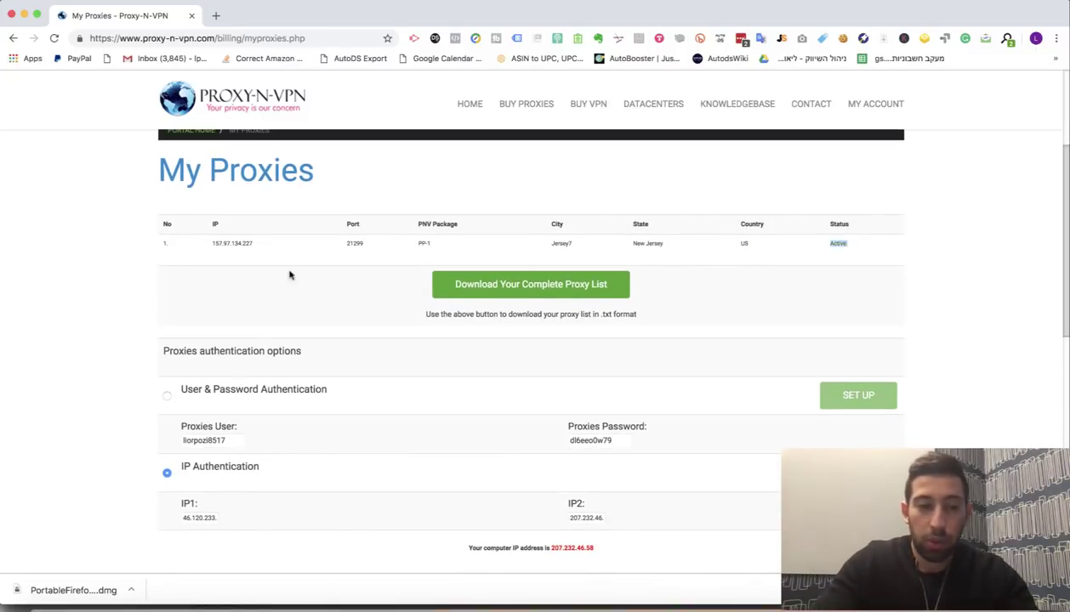
Examine the purchased proxy's IP address, port, state and country in the My Proxies table.
double_click(219, 242)
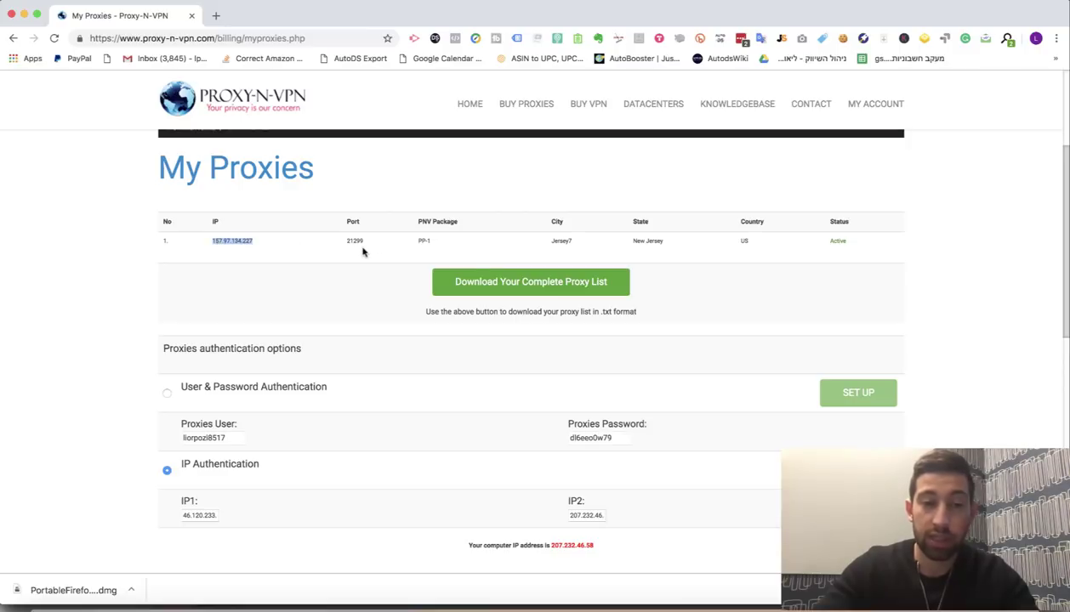
click(361, 250)
drag(370, 245, 205, 244)
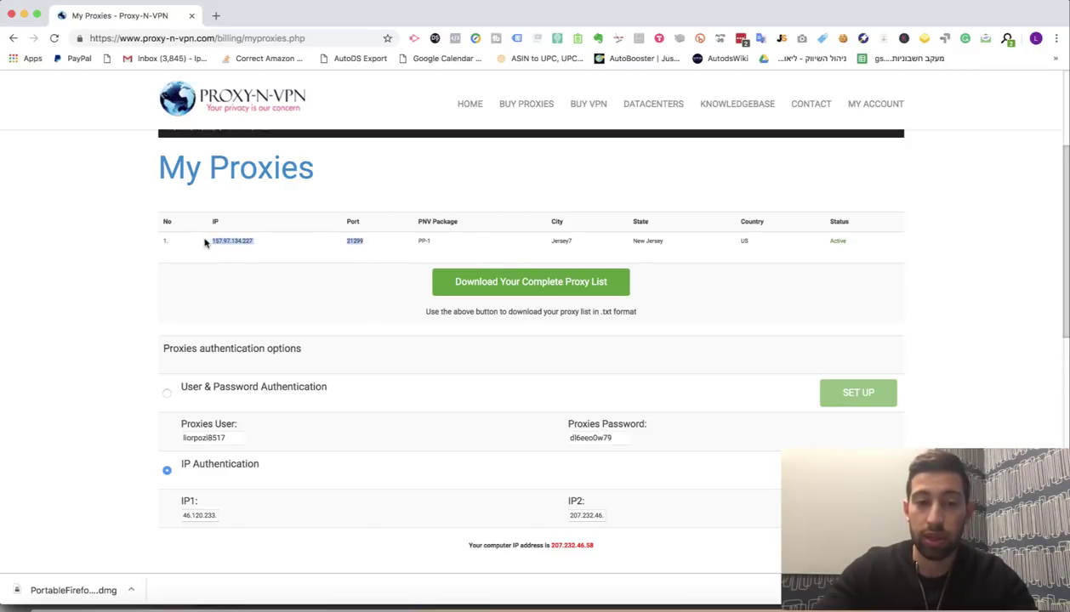
double_click(652, 241)
click(631, 245)
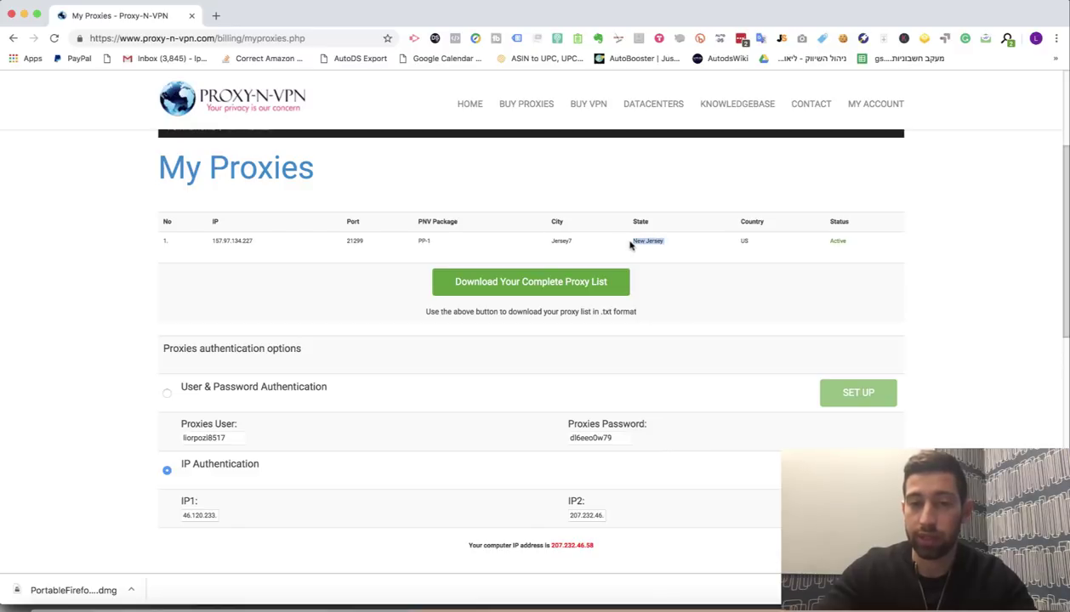
click(744, 244)
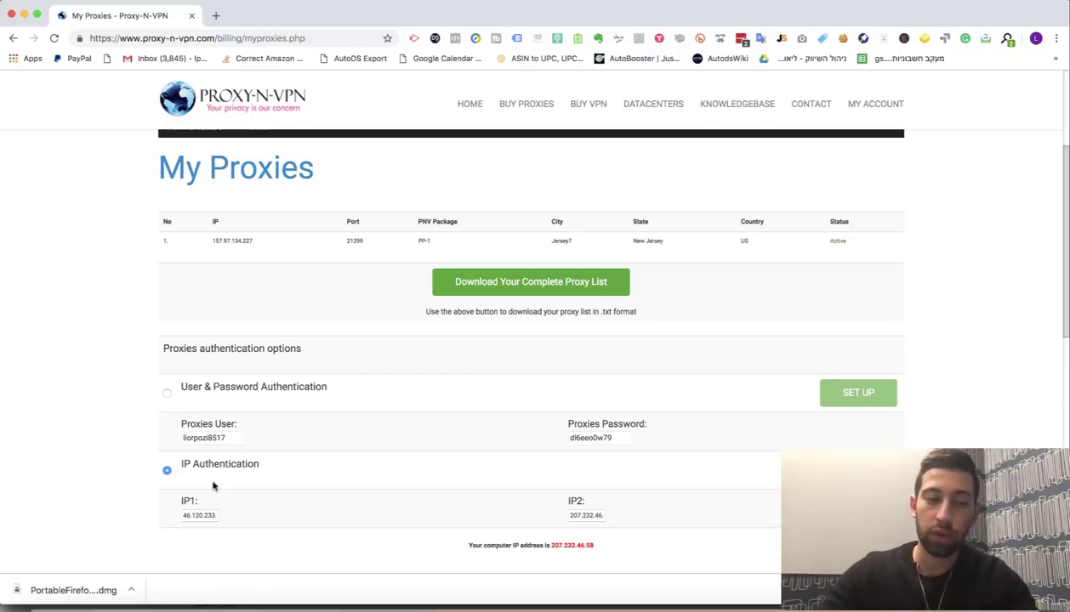
Switch the proxy authentication from IP to User & Password Authentication and apply the change.
drag(226, 510, 178, 495)
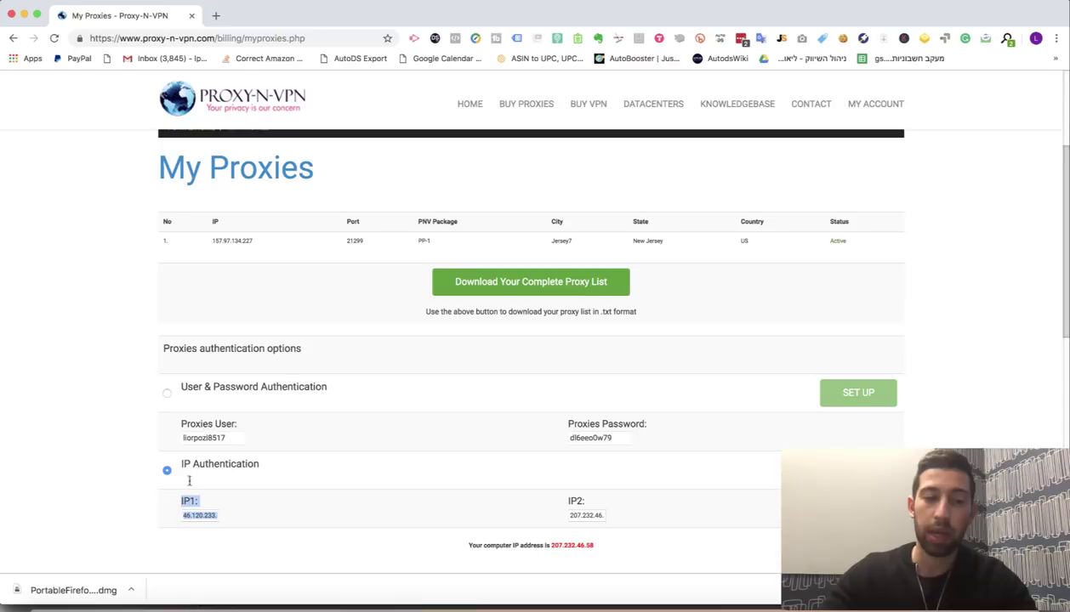
click(166, 393)
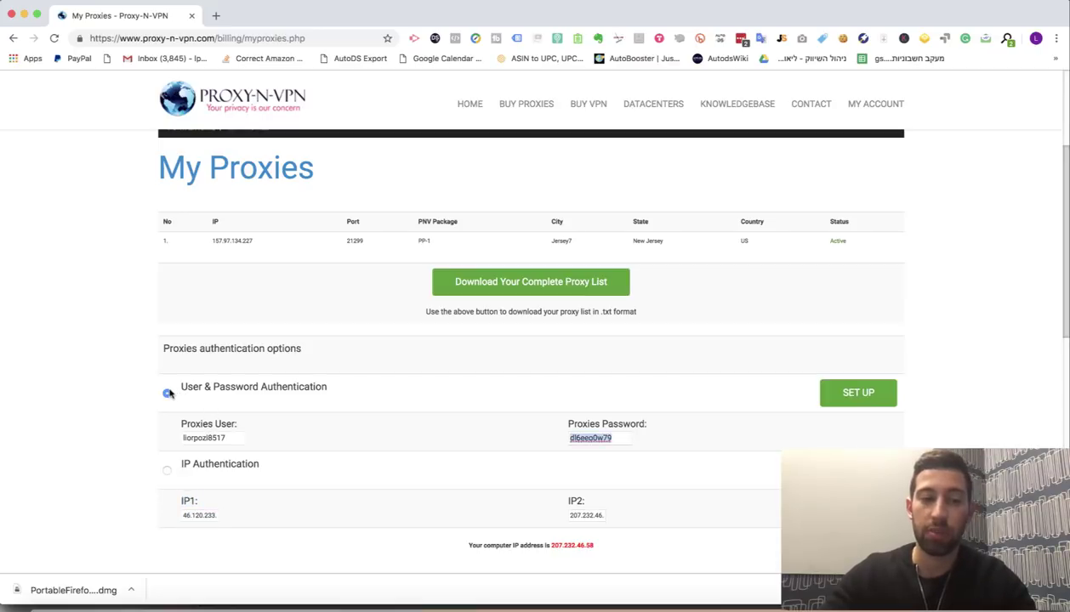
click(848, 401)
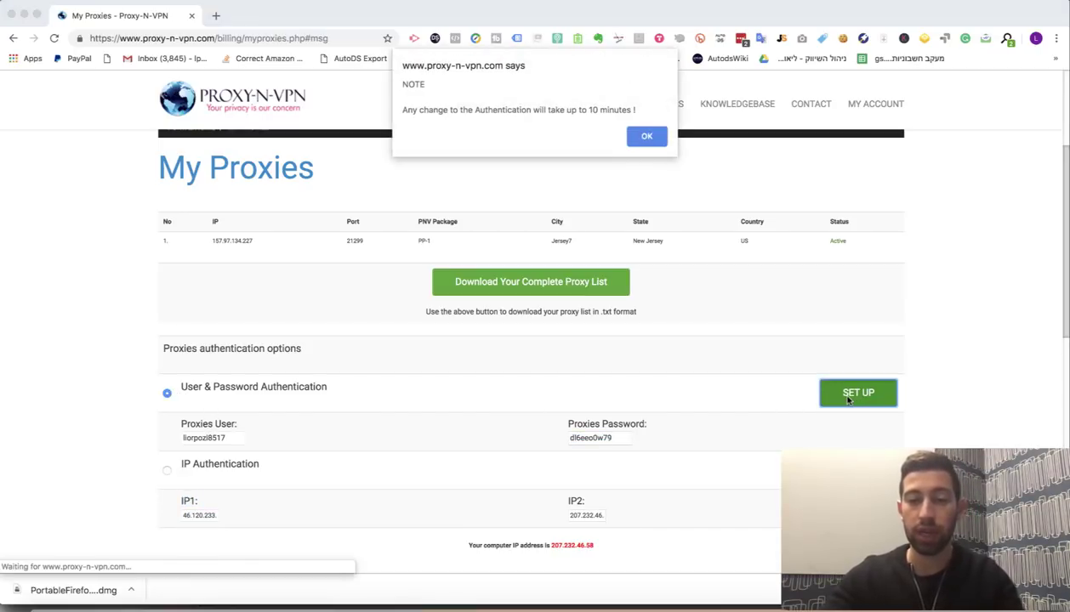
click(648, 134)
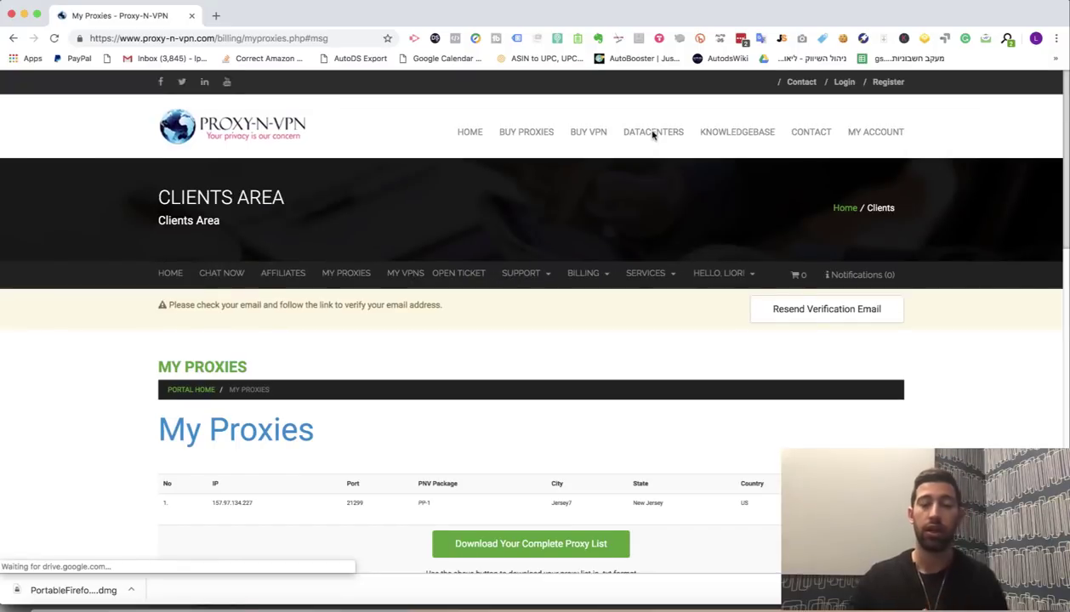
Enter the proxies password for User & Password Authentication and set up the authentication, accepting the notice.
scroll(679, 245, up, 3)
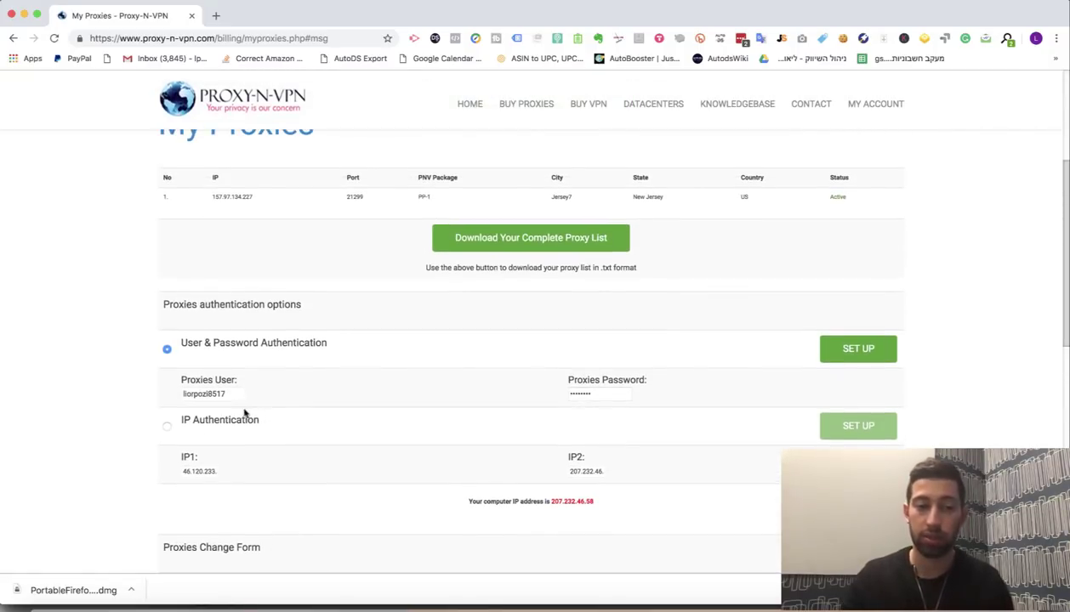
double_click(618, 392)
text(••)
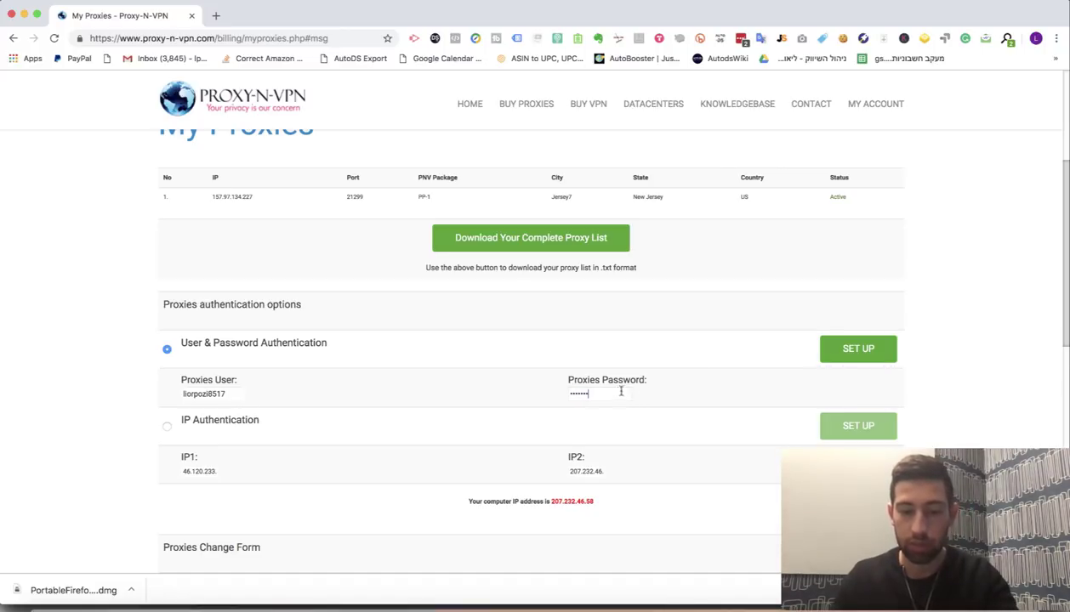
click(859, 348)
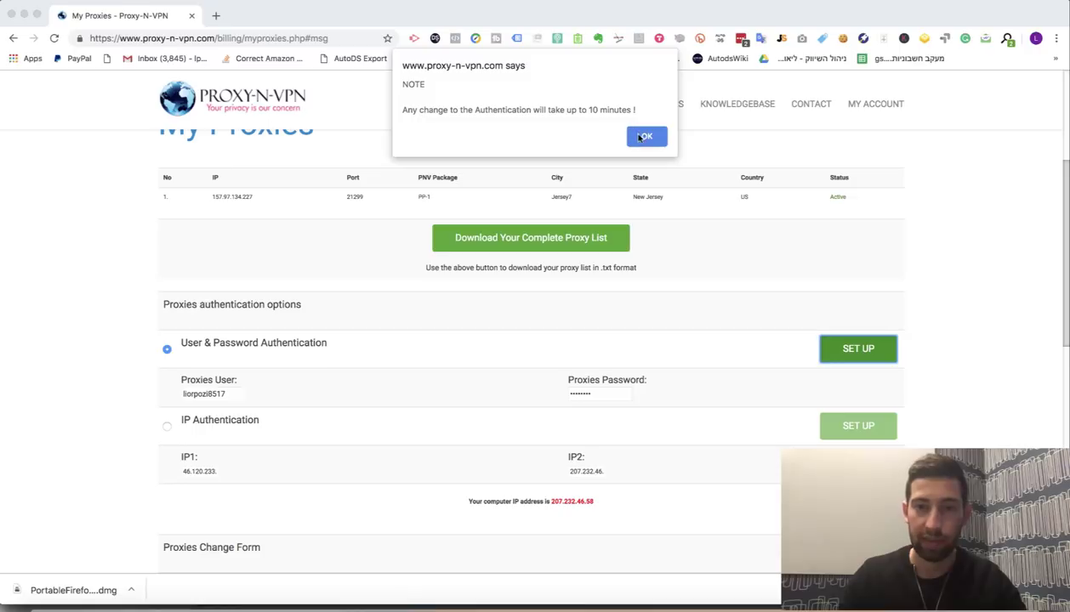
click(643, 137)
Copy the purchased proxy's IP address from the My Proxies table.
scroll(653, 276, up, 10)
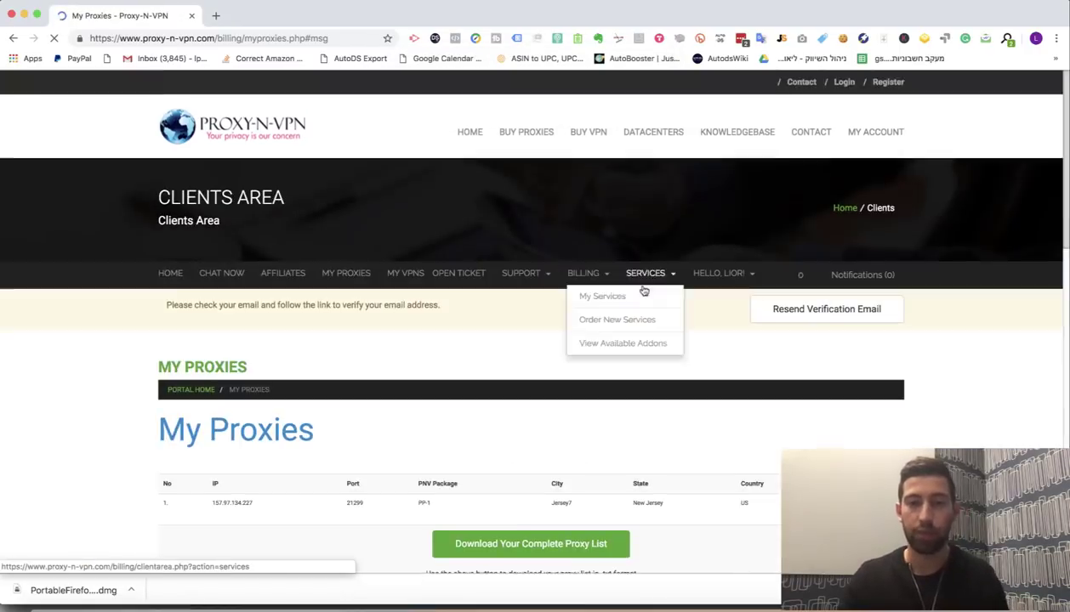
scroll(644, 289, down, 5)
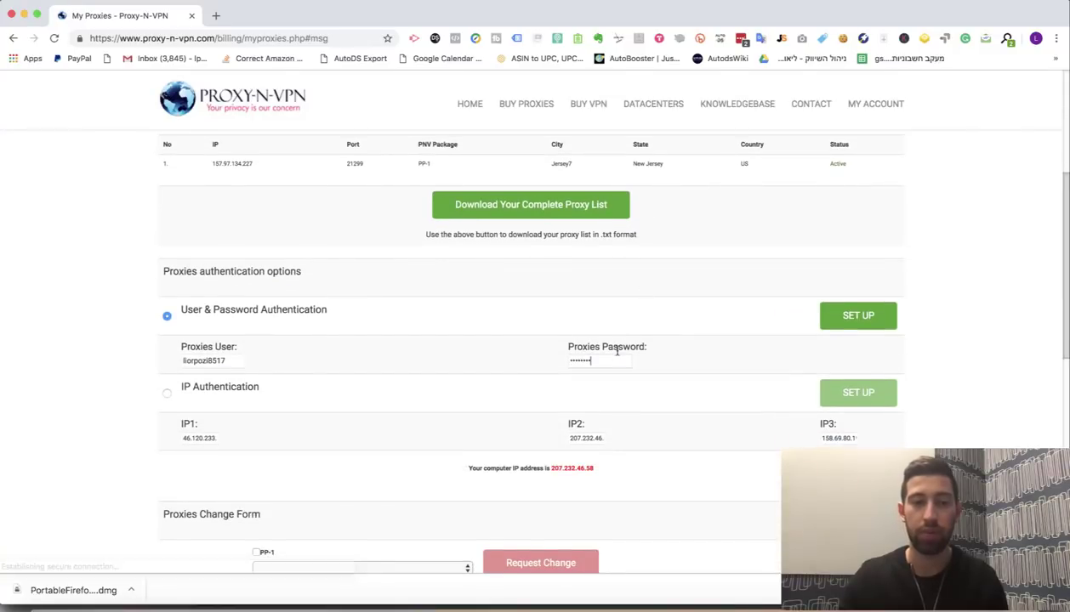
scroll(616, 352, up, 2)
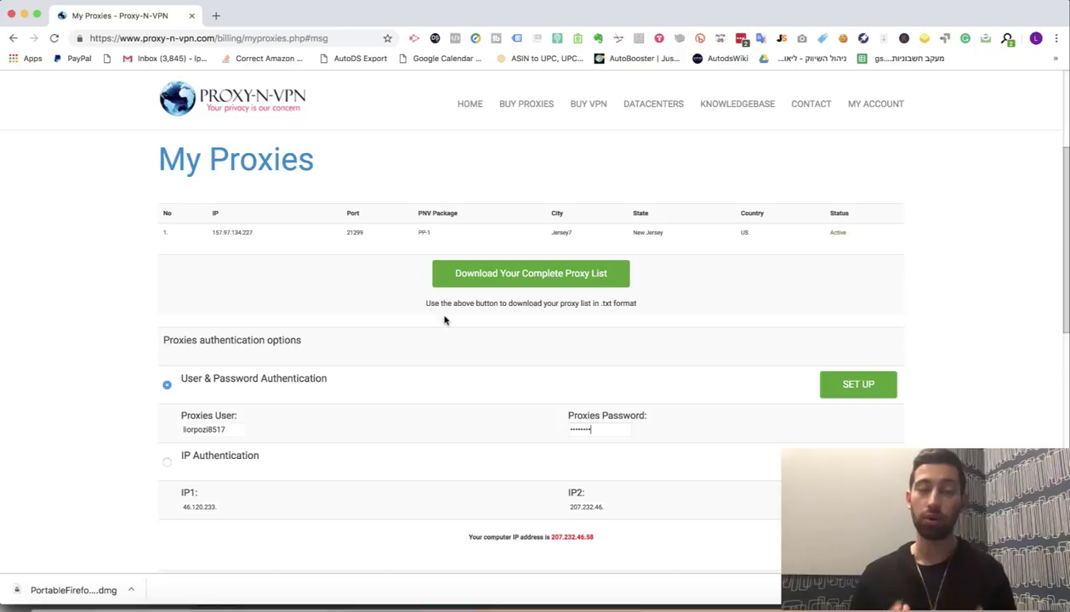
double_click(246, 233)
key(super+c)
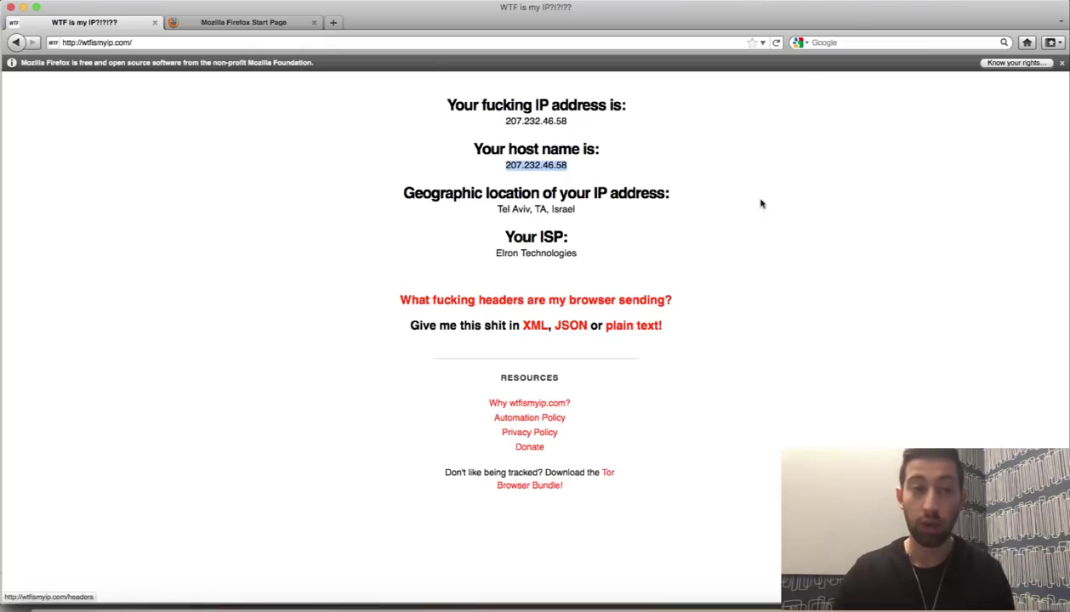
Switch to the portable Firefox and open the connection settings in its advanced network preferences.
click(89, 2)
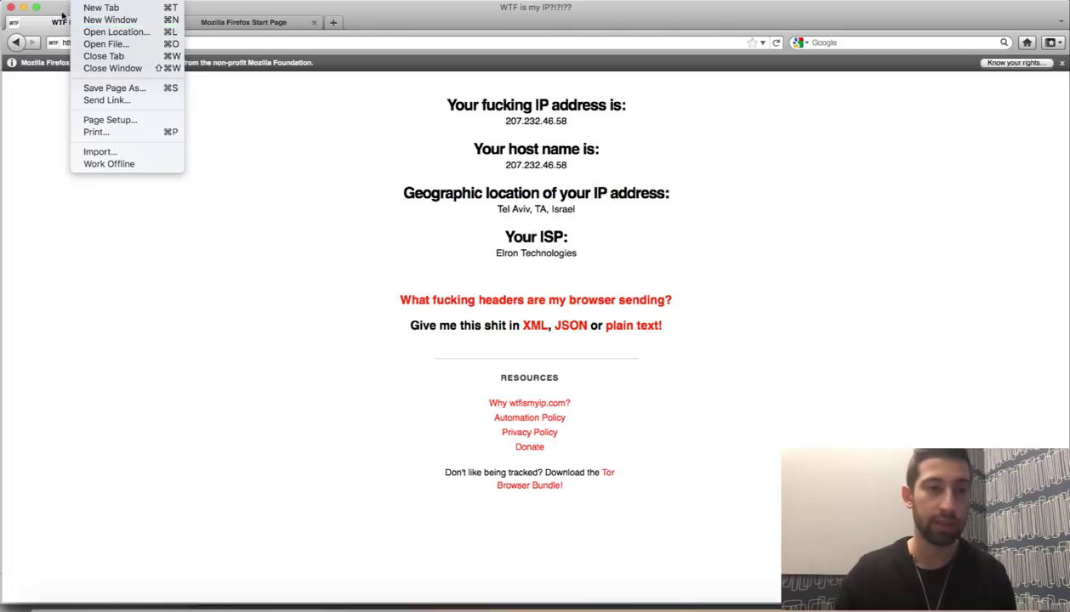
mouse_move(51, 0)
click(56, 28)
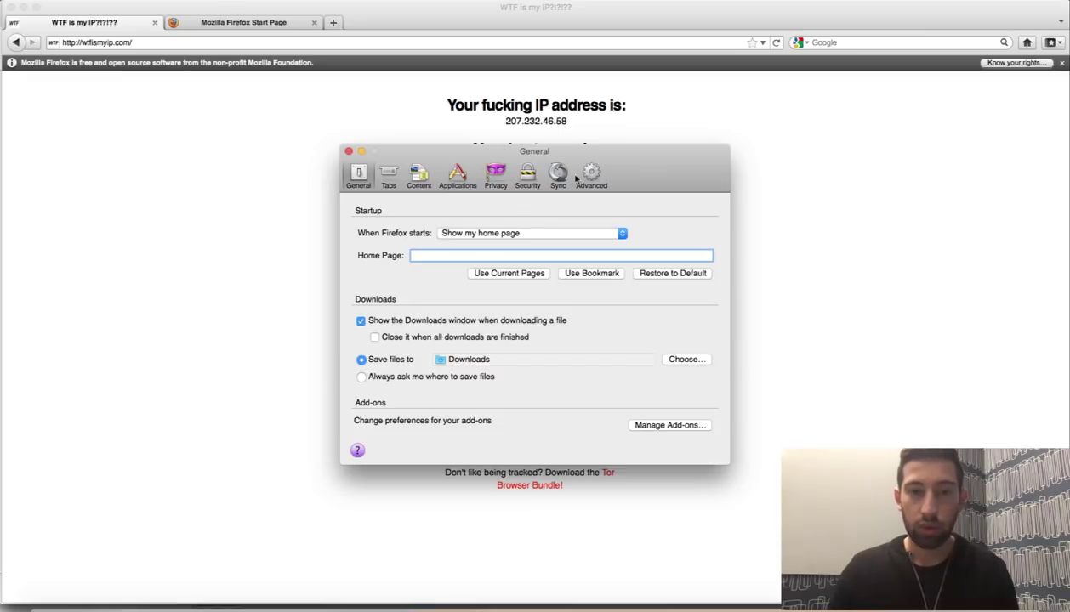
click(582, 176)
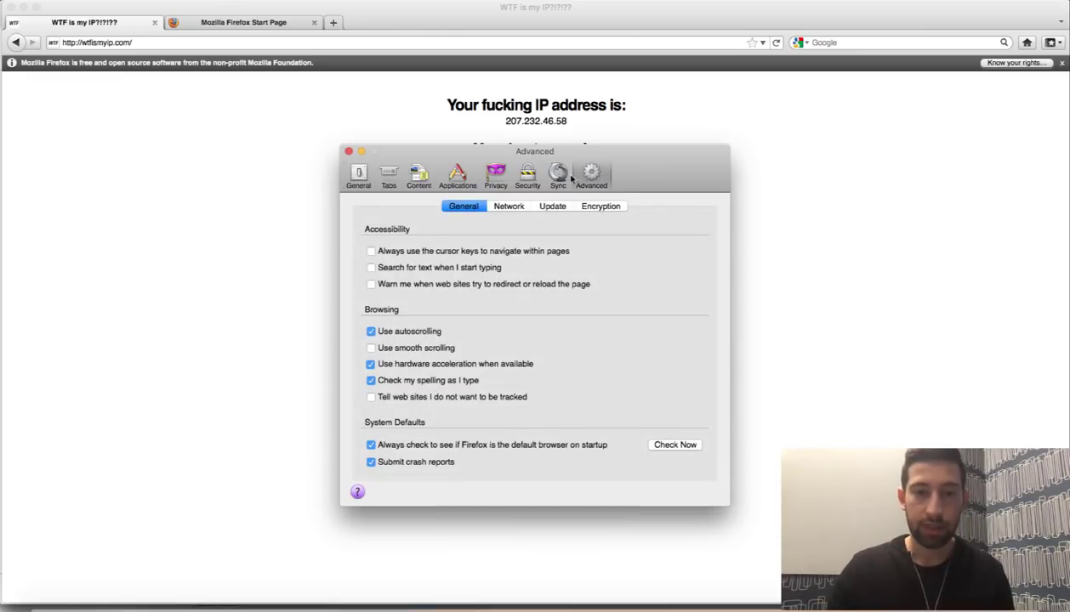
click(492, 179)
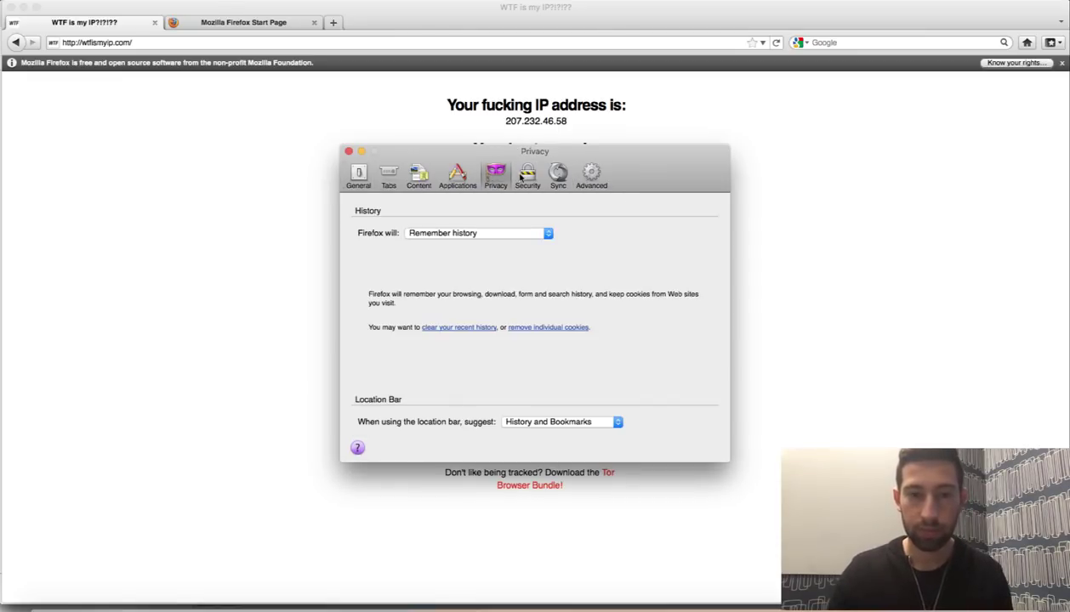
click(521, 177)
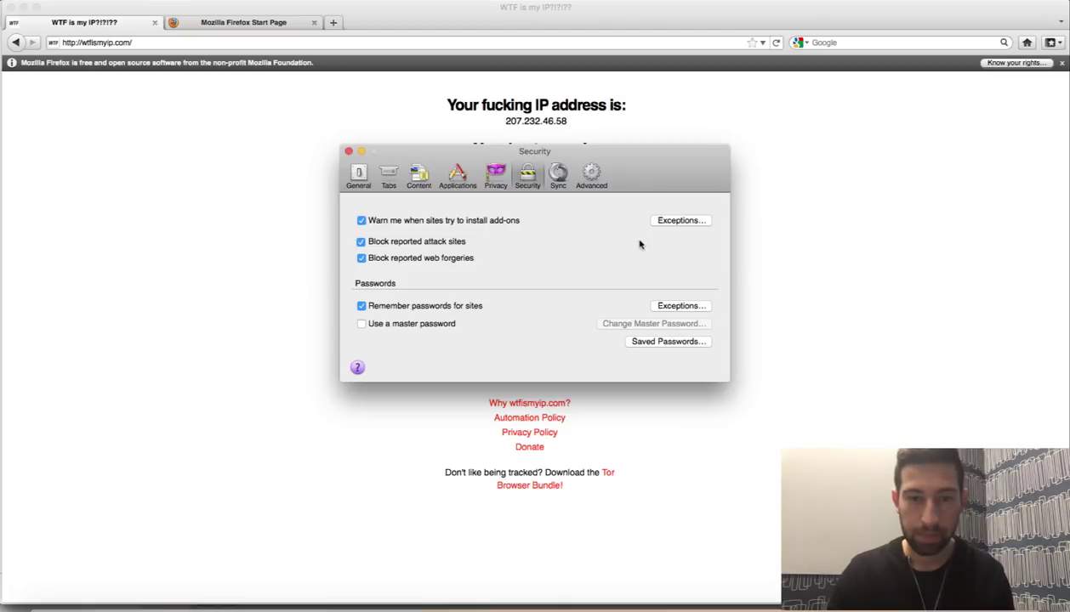
click(488, 178)
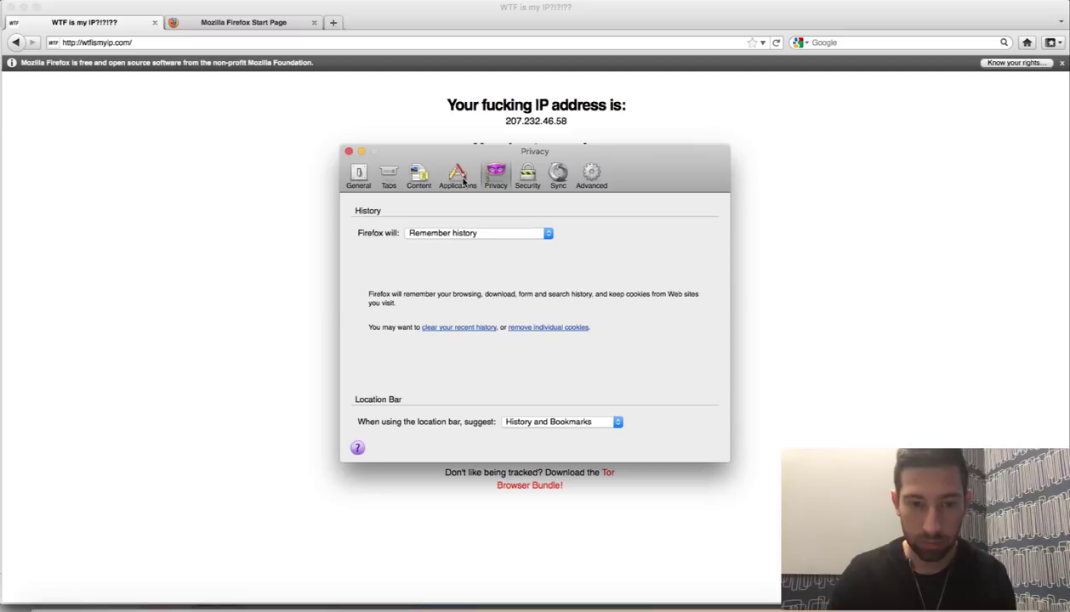
click(577, 183)
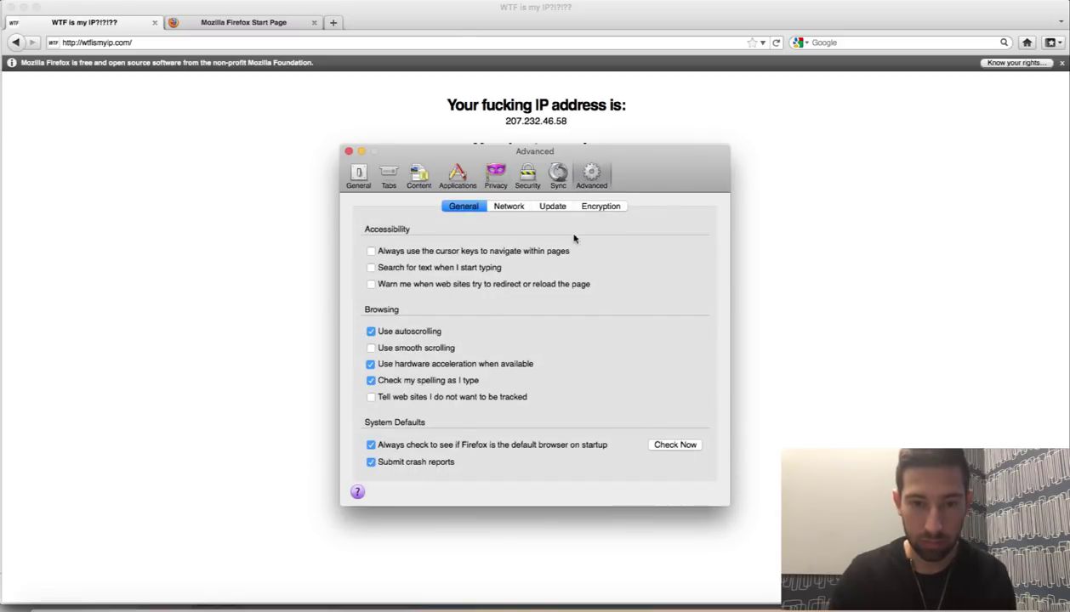
click(507, 207)
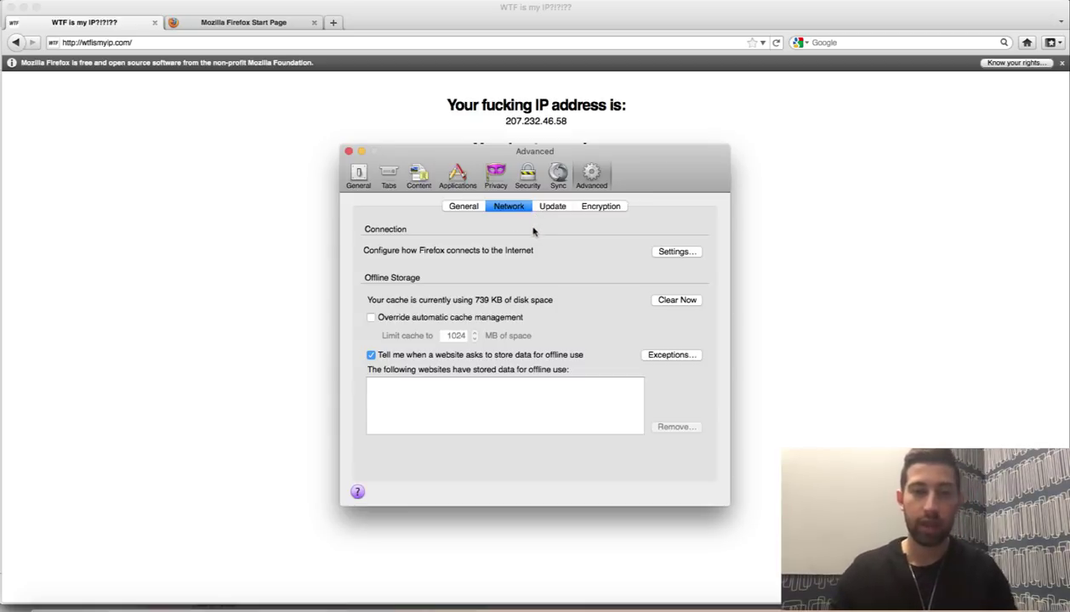
click(675, 252)
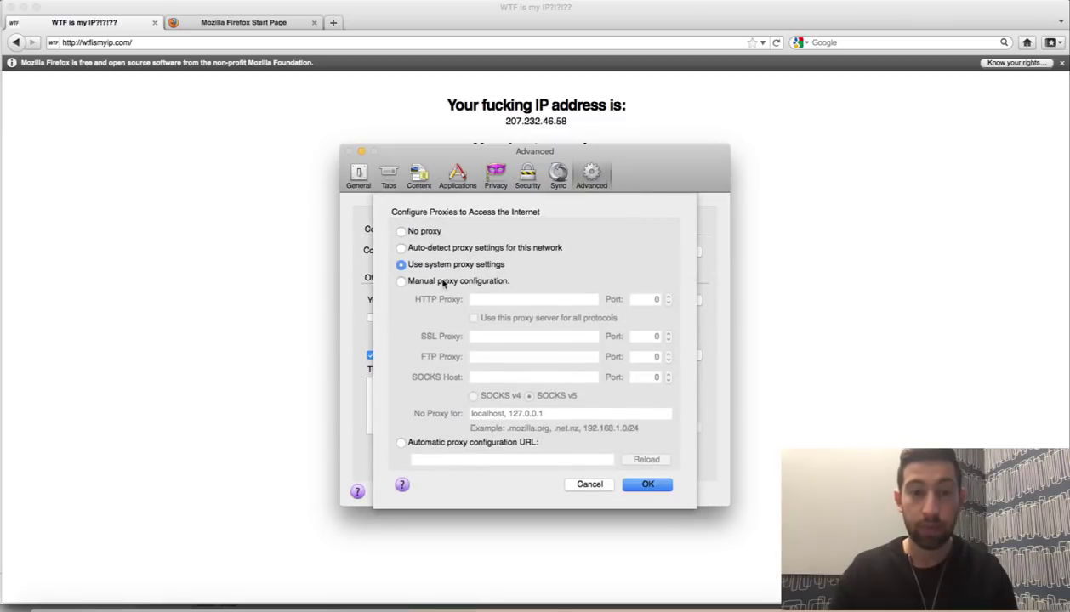
Choose manual proxy configuration and paste 157.97.134.227 as the HTTP proxy.
click(443, 283)
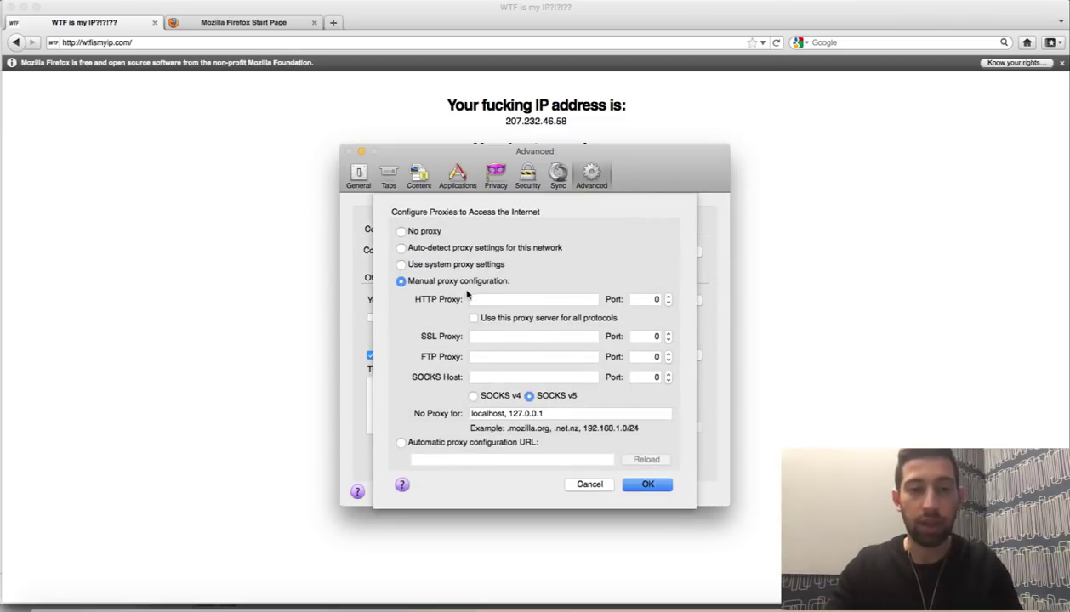
click(515, 300)
key(super+v)
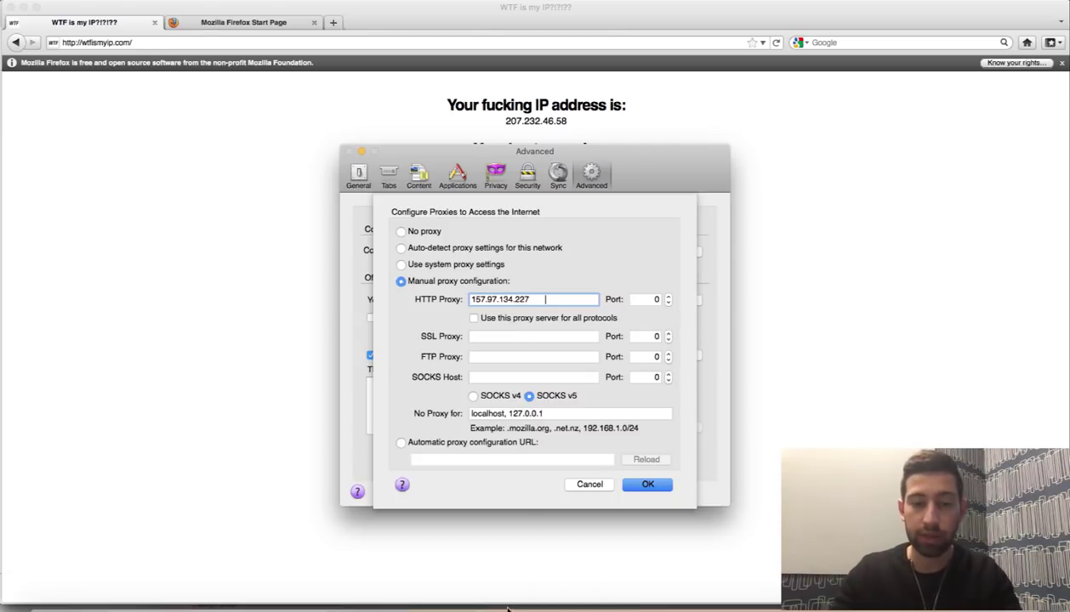
Copy the proxy's port from the My Proxies table in Chrome and set the HTTP proxy port in Firefox to 21299.
click(459, 596)
double_click(353, 234)
key(super+c)
scroll(356, 238, up, 5)
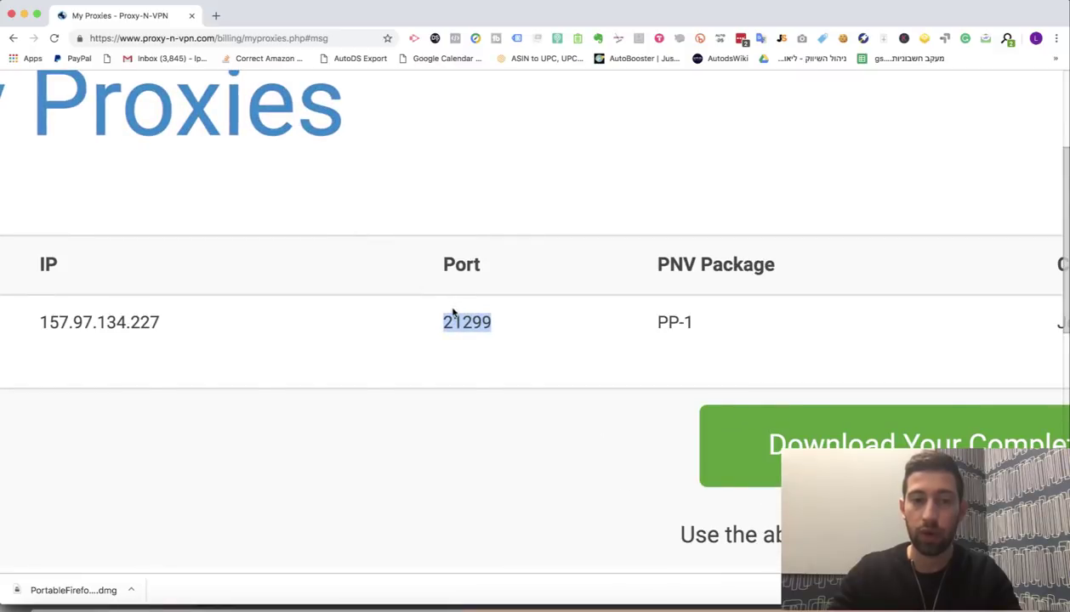
scroll(452, 312, down, 5)
key(super+Tab)
click(637, 301)
key(super+v)
Use this proxy server for all protocols, accept the connection settings and close the preferences.
click(537, 319)
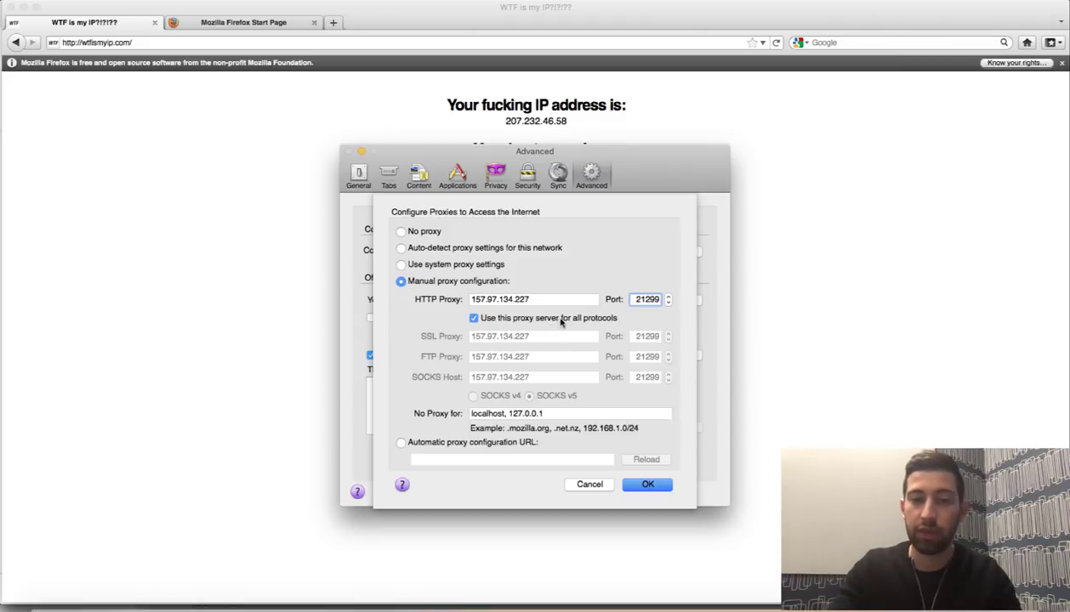
click(647, 483)
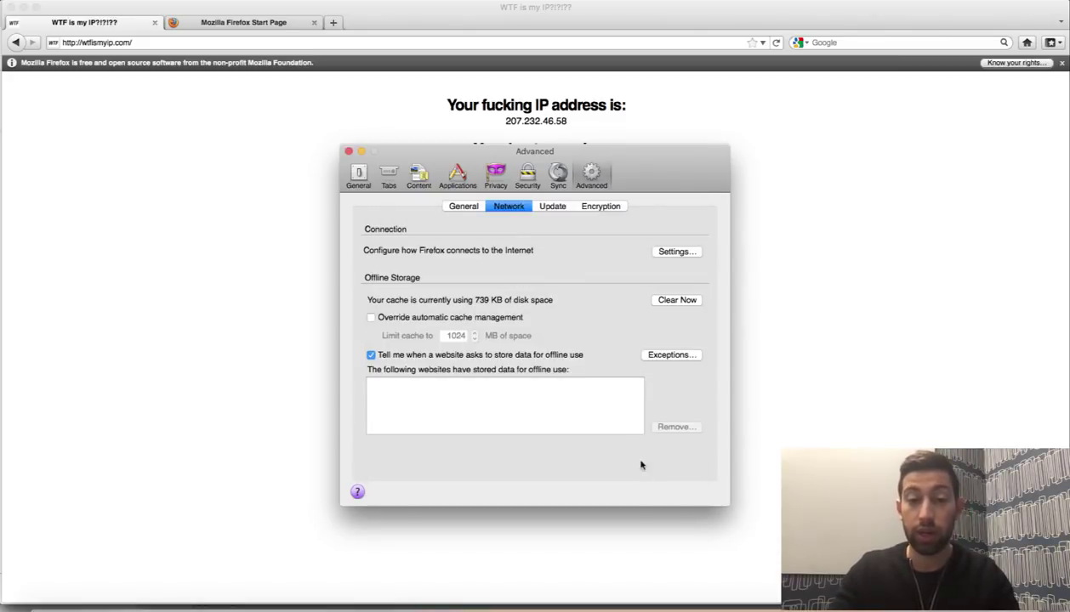
click(348, 151)
View the About Firefox information and close it.
click(53, 2)
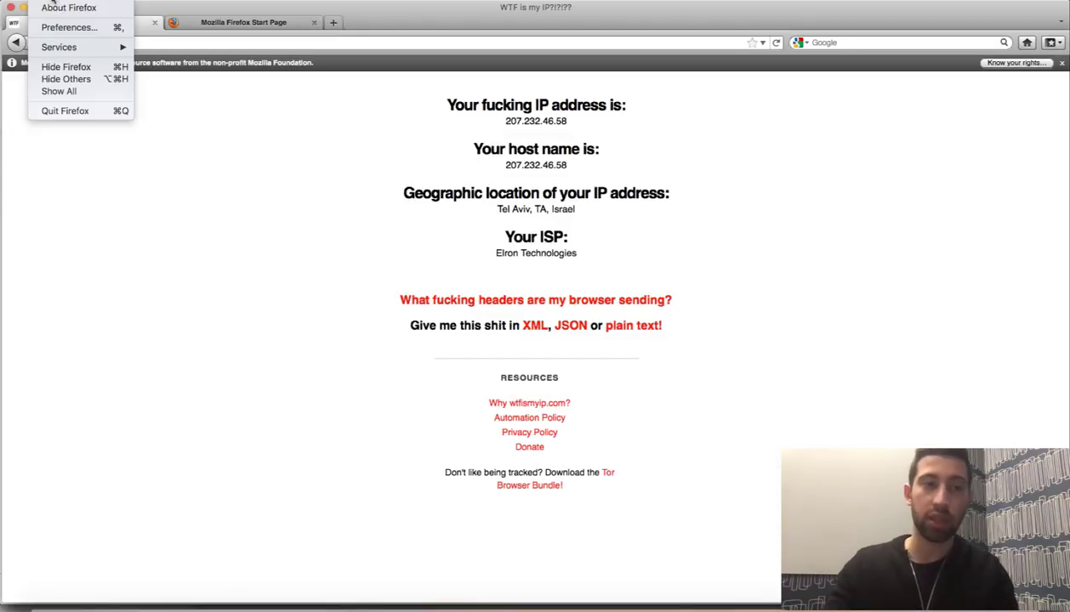
click(68, 7)
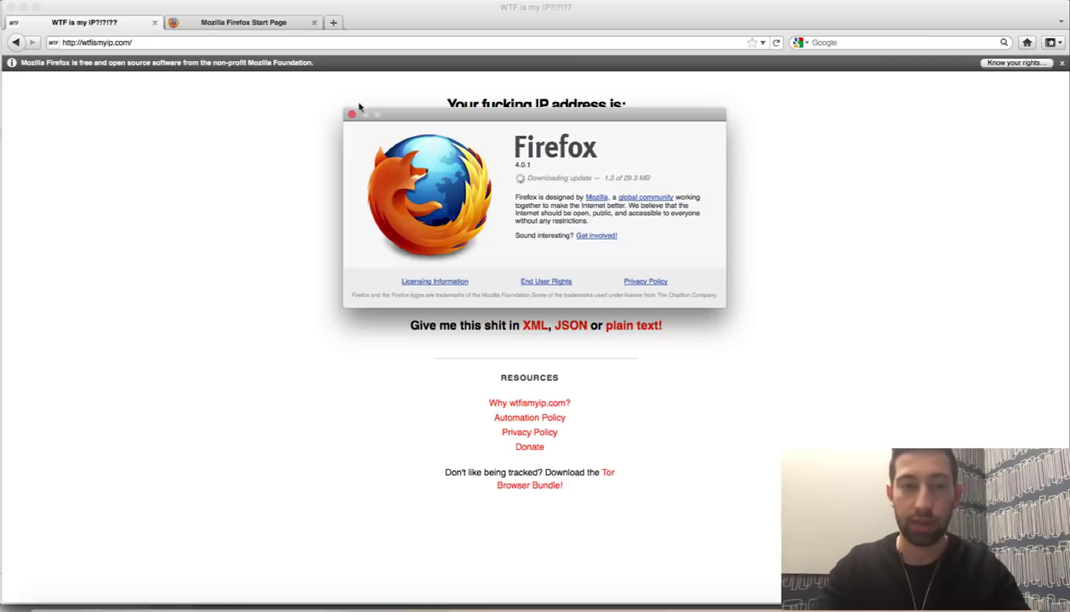
click(351, 114)
Reload wtfismyip.com in Firefox to check the connection's IP address through the proxy.
click(265, 42)
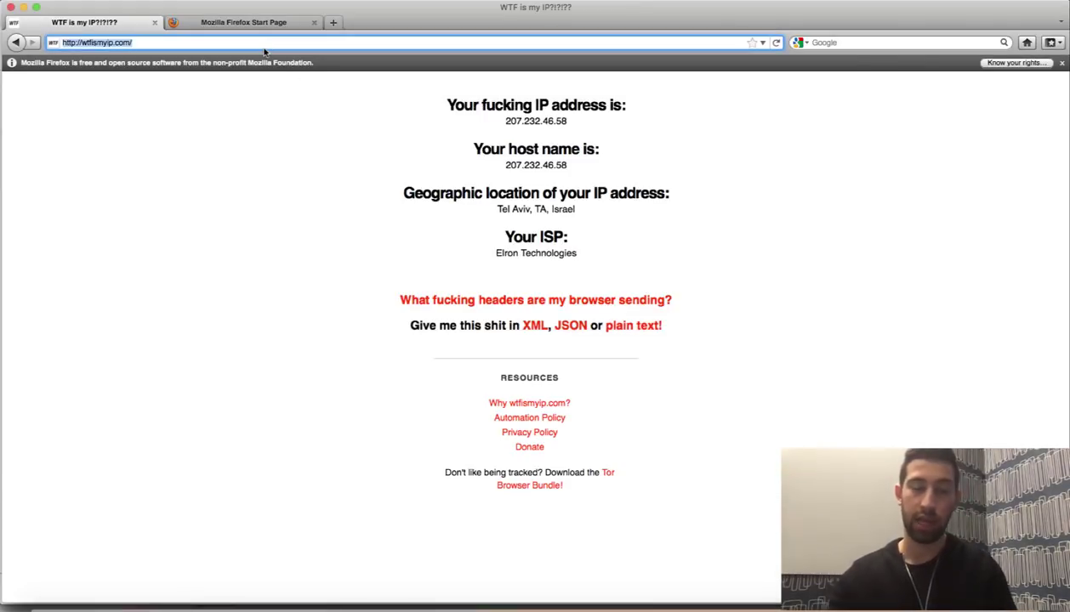
key(Return)
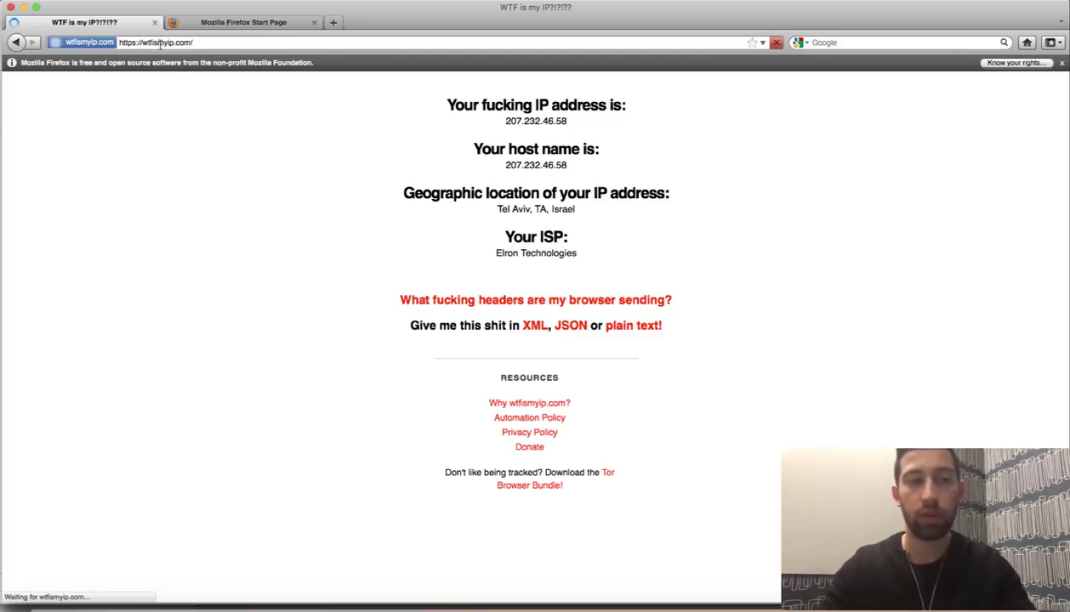
click(207, 43)
click(160, 97)
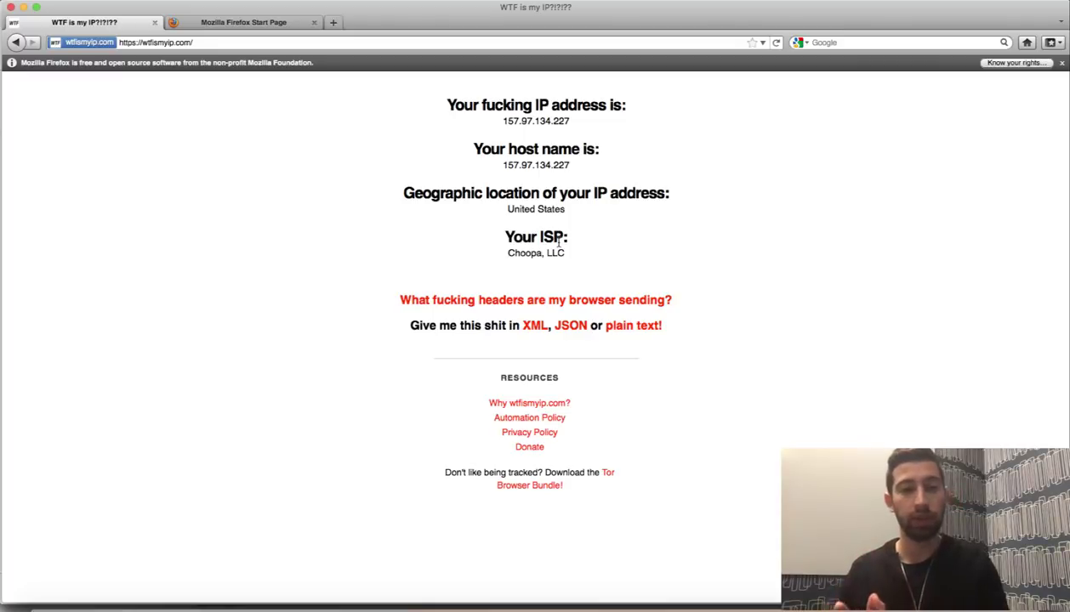
Compare the IP address reported on wtfismyip.com with the proxy's IP in the My Proxies table in Chrome.
triple_click(526, 156)
triple_click(534, 165)
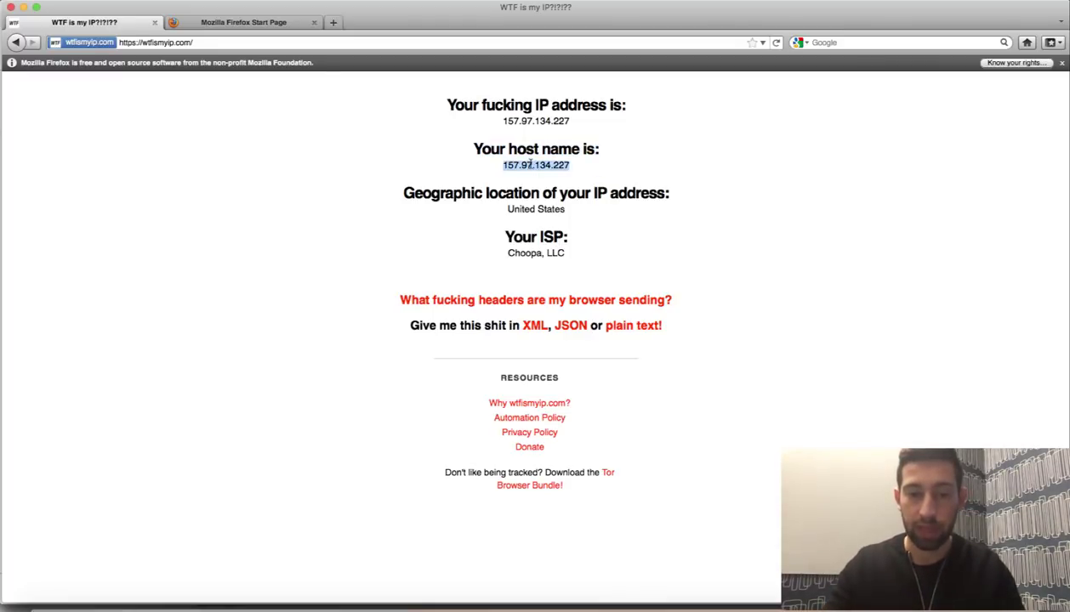
click(468, 607)
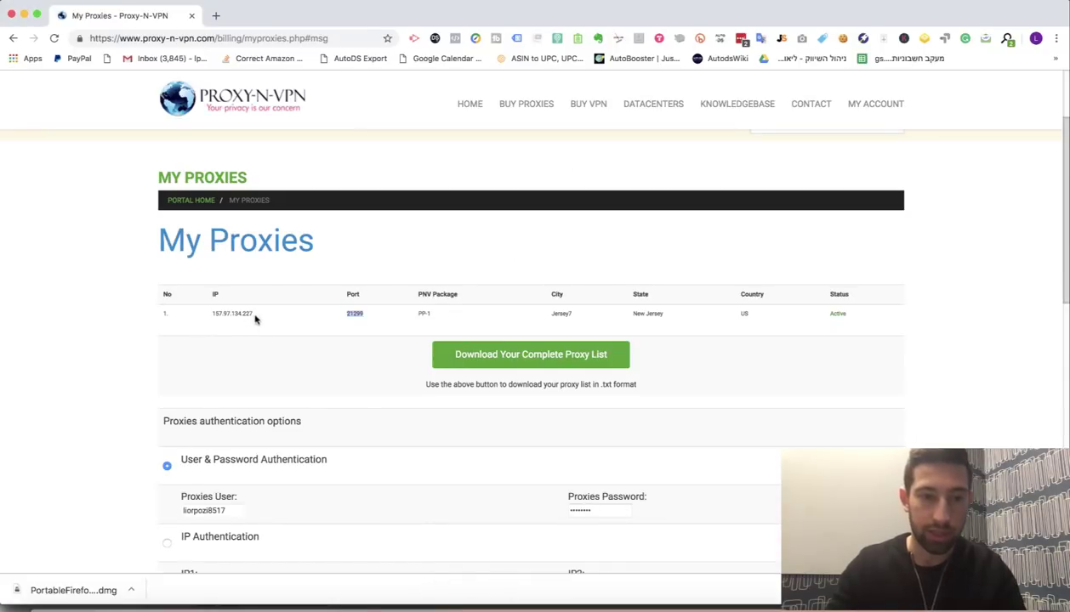
drag(258, 318, 167, 313)
key(super+Tab)
key(super+Tab)
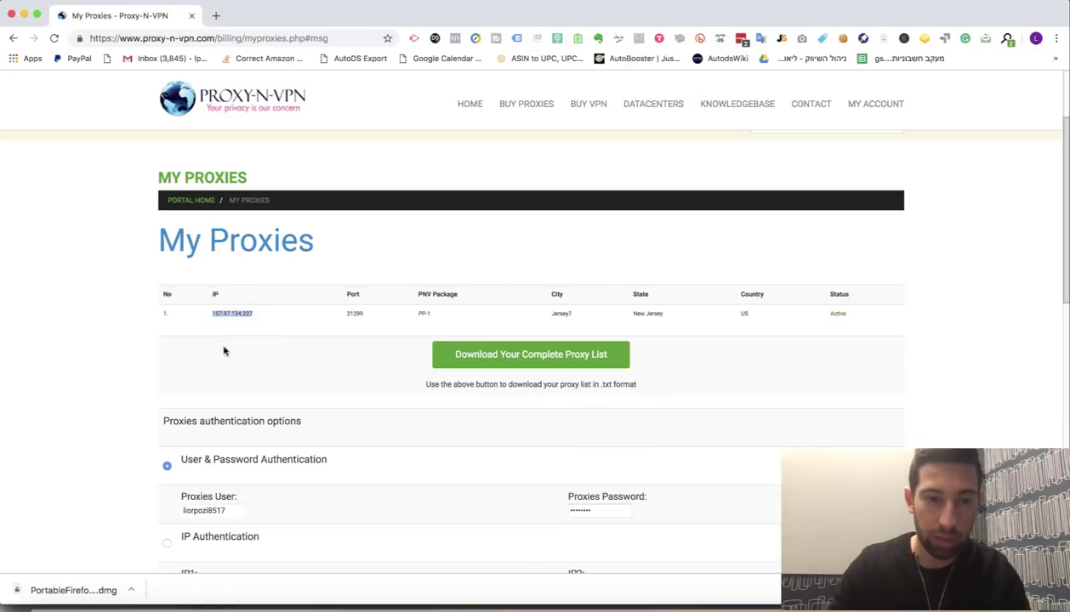
drag(251, 320, 201, 317)
key(super+Tab)
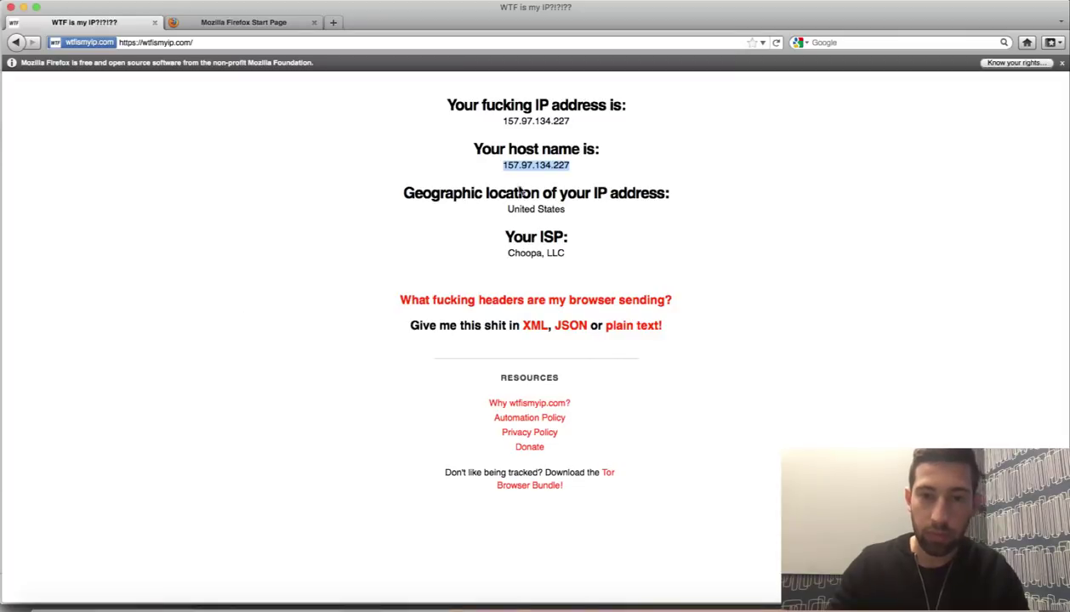